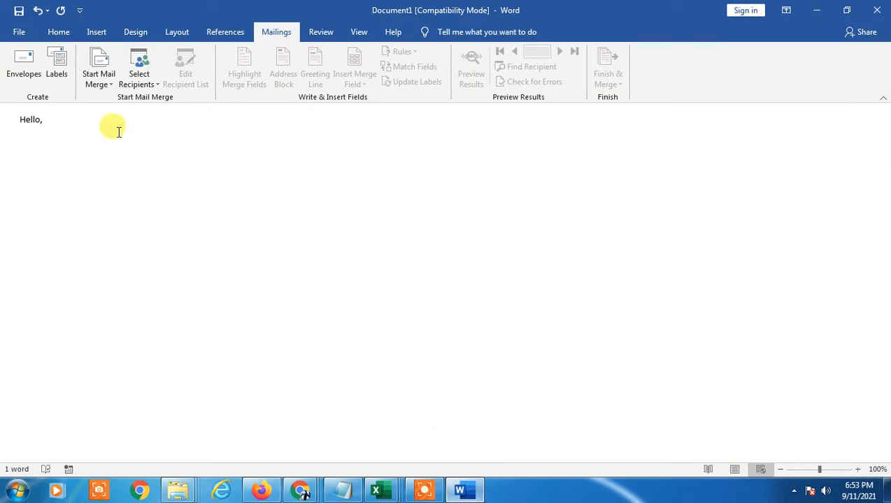
Close the current document without saving it, then reopen Word with a new blank document
left_click(37, 10)
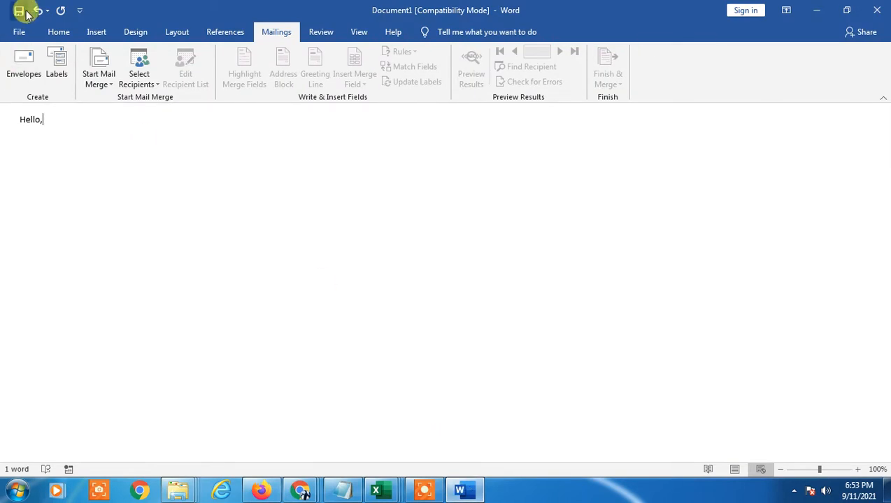
left_click(876, 9)
left_click(445, 260)
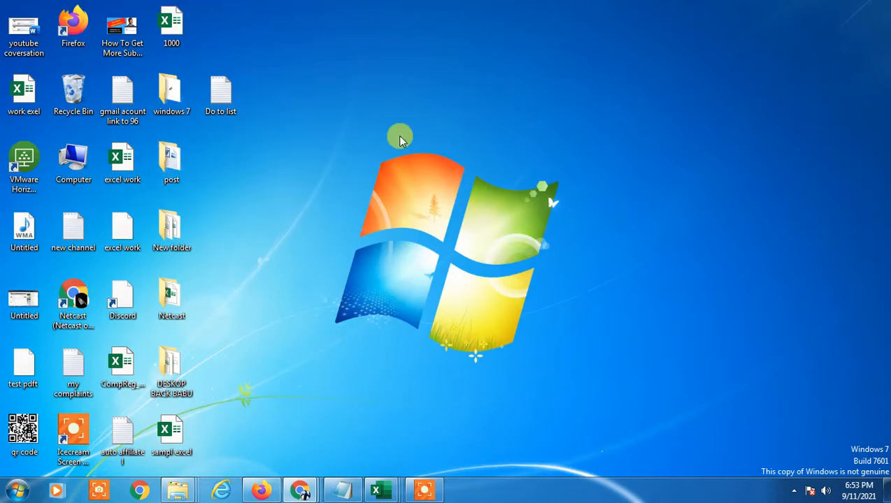
left_click(26, 493)
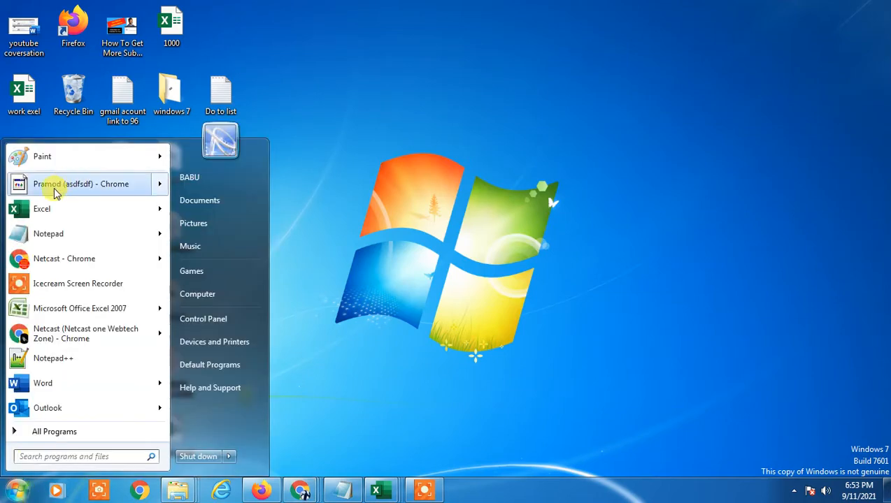
left_click(68, 385)
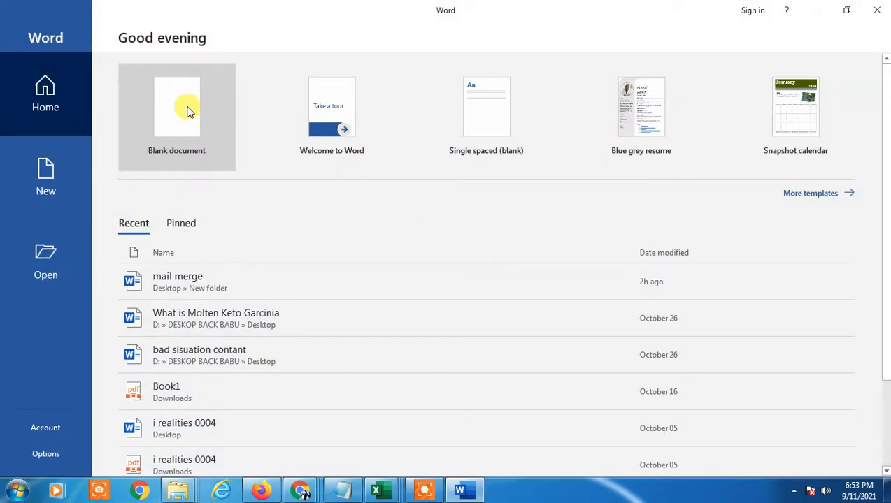
left_click(193, 108)
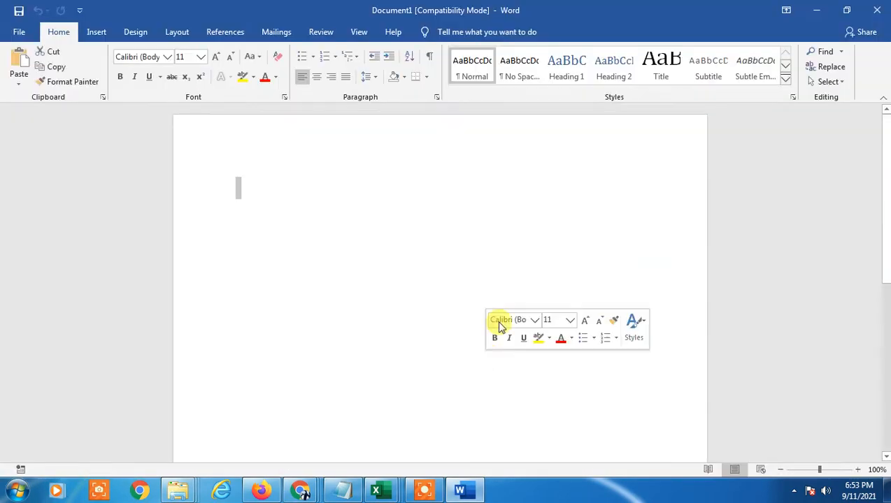
Switch to the mail merge workbook in Excel and review the Name, Product, Price and Eamil id columns for all recipients
mouse_move(378, 494)
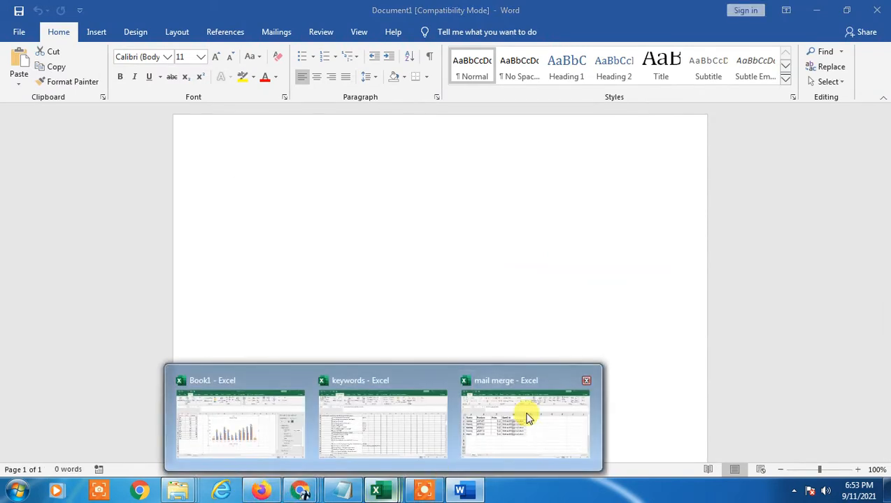
left_click(523, 412)
left_click(67, 208)
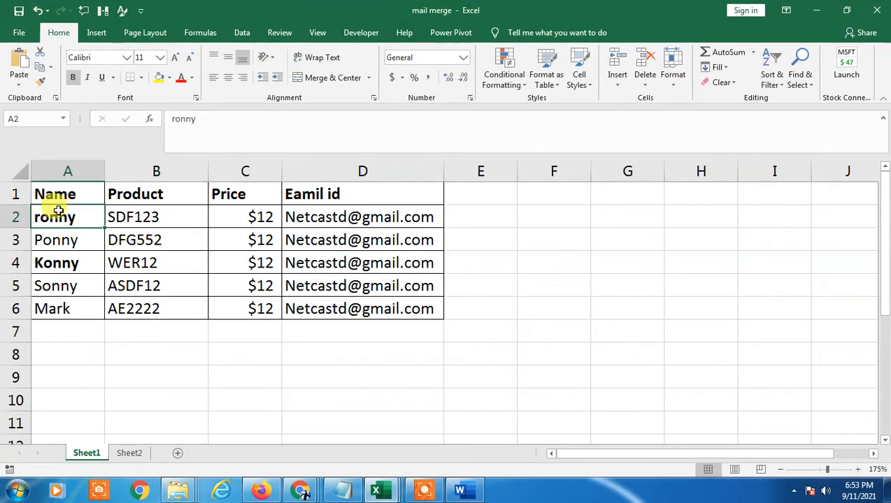
left_click(188, 269)
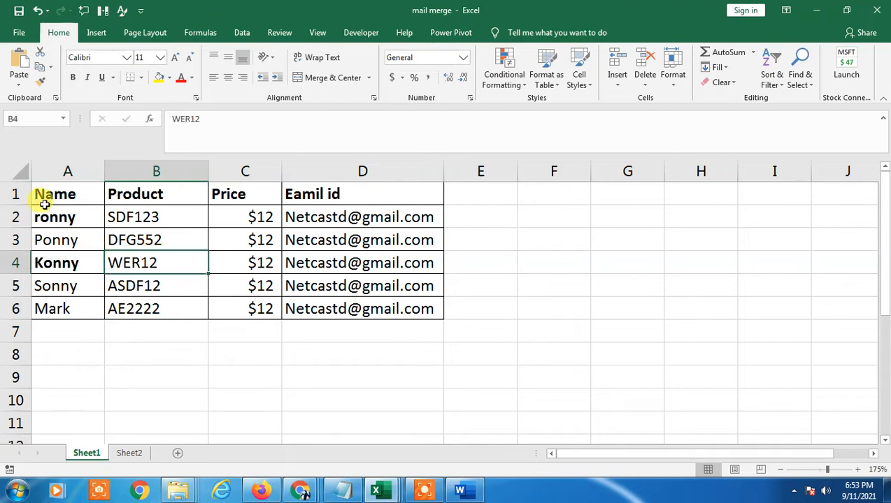
left_click_drag(42, 213, 49, 286)
left_click_drag(115, 216, 140, 309)
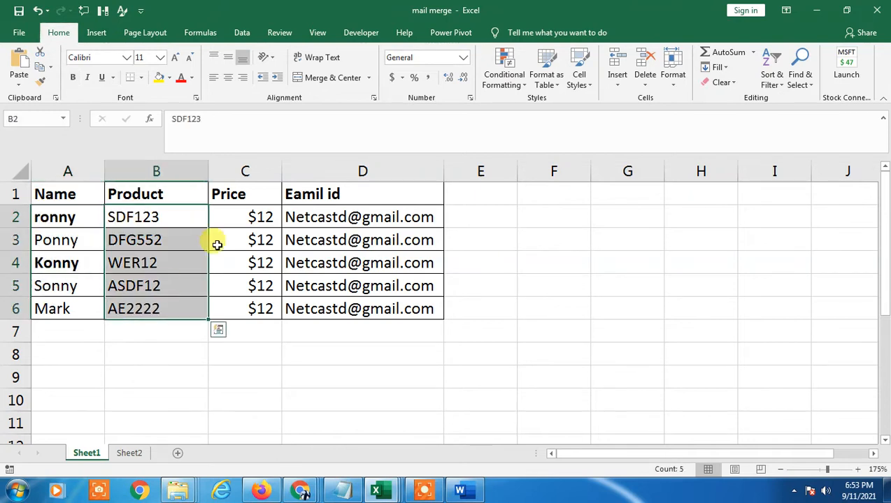
left_click_drag(237, 217, 242, 333)
left_click_drag(319, 218, 328, 311)
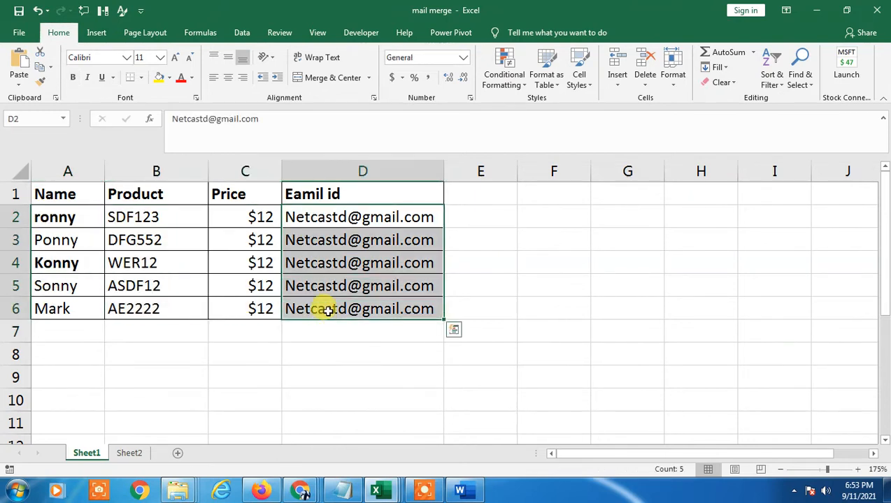
left_click(554, 244)
left_click_drag(318, 214, 332, 308)
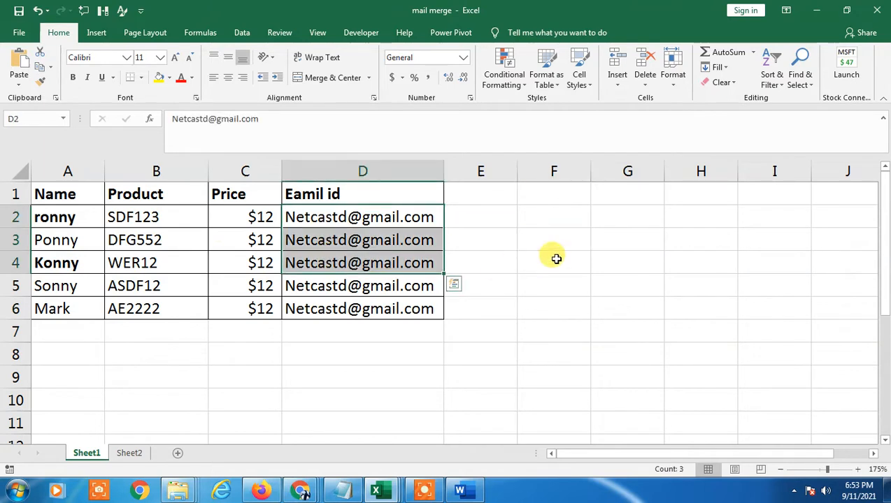
left_click(555, 259)
left_click_drag(328, 211, 318, 304)
left_click_drag(238, 214, 237, 307)
left_click_drag(143, 209, 143, 308)
left_click_drag(42, 222, 54, 308)
Examine the first recipient's record across the Name, Product, Price and Eamil id cells of row 2
left_click(63, 195)
left_click(72, 224)
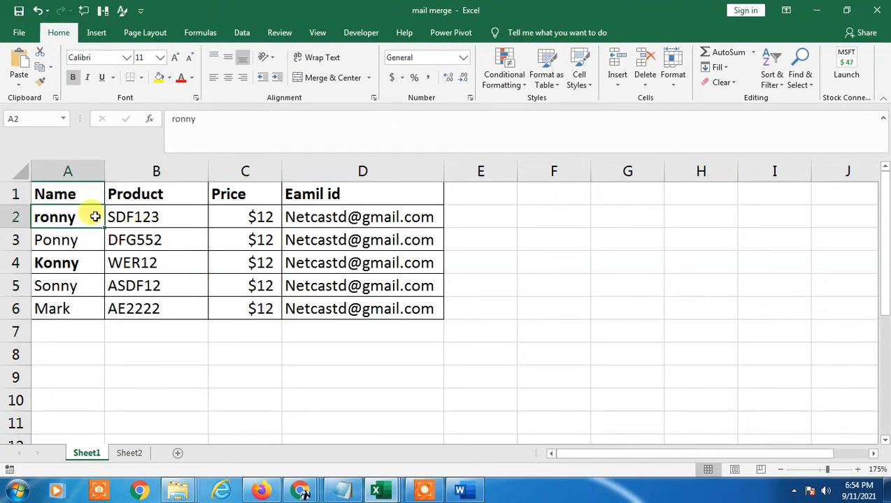
left_click(179, 216)
left_click(255, 216)
left_click(149, 217)
left_click(254, 224)
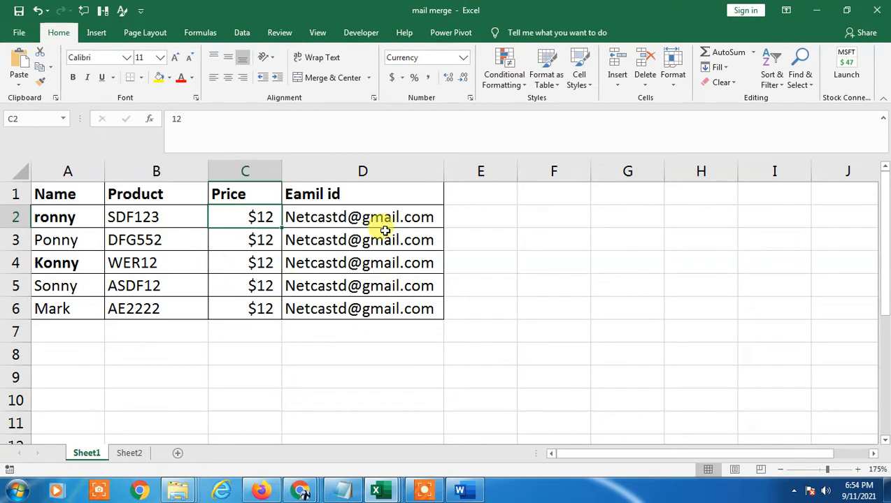
left_click(355, 219)
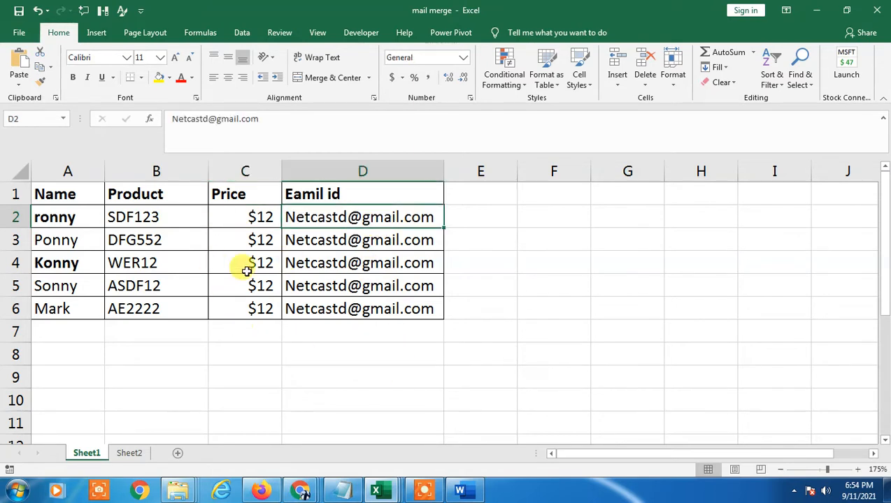
Return to the blank document in Word and start an E-mail Messages mail merge
mouse_move(422, 494)
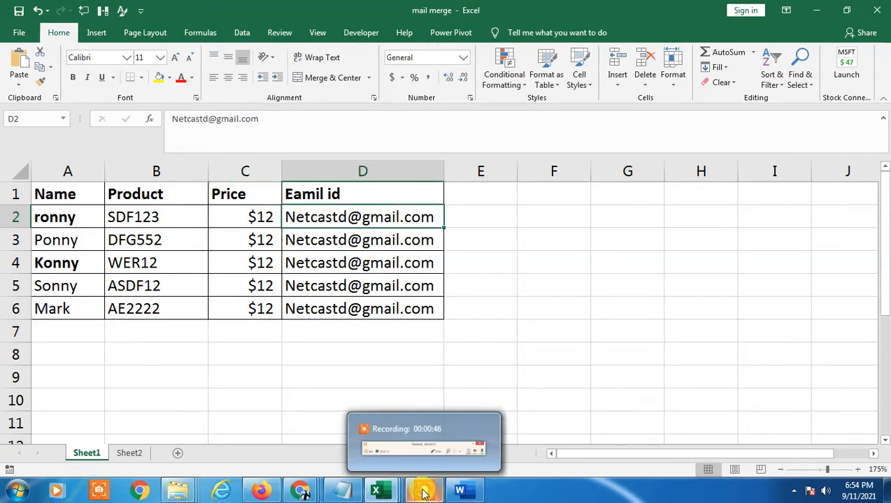
left_click(467, 491)
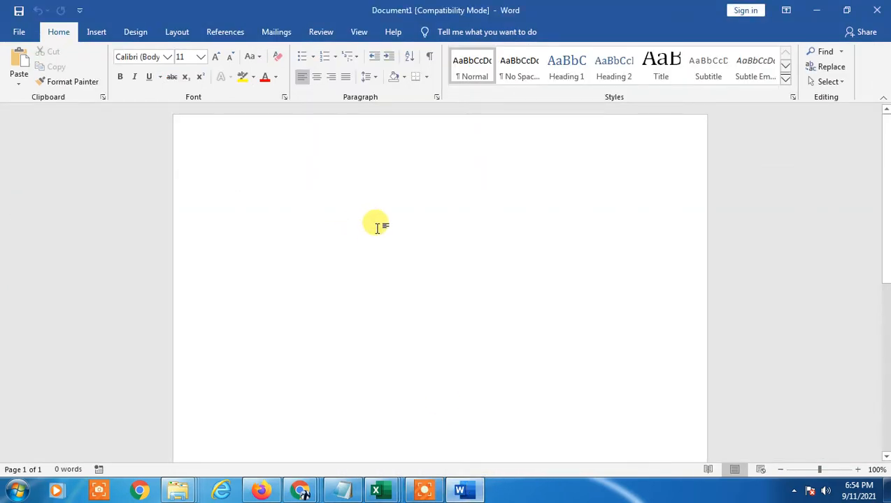
left_click(276, 33)
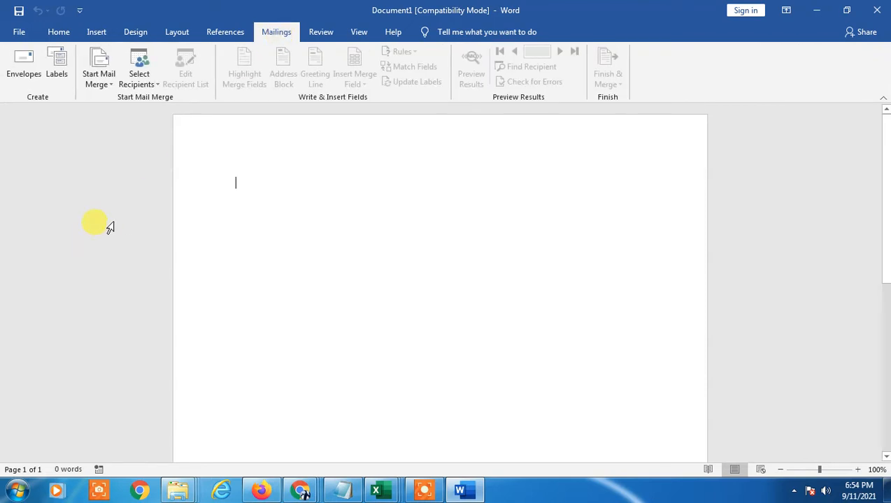
left_click(103, 85)
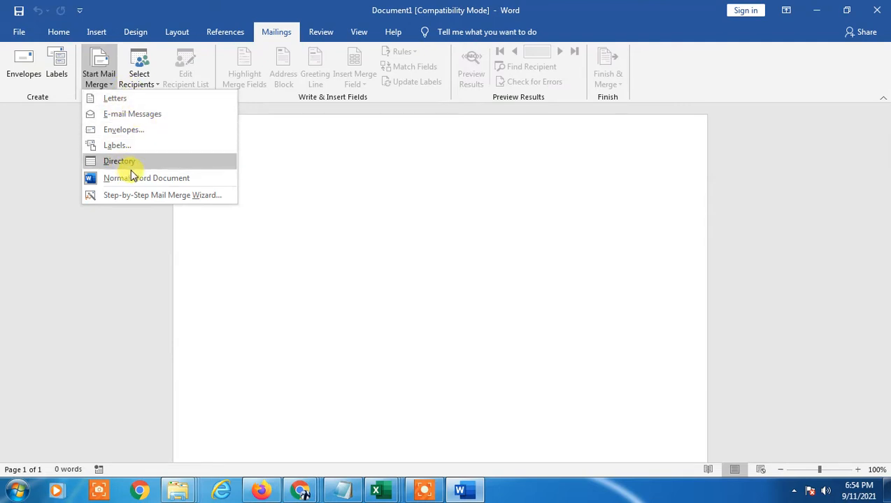
left_click(131, 114)
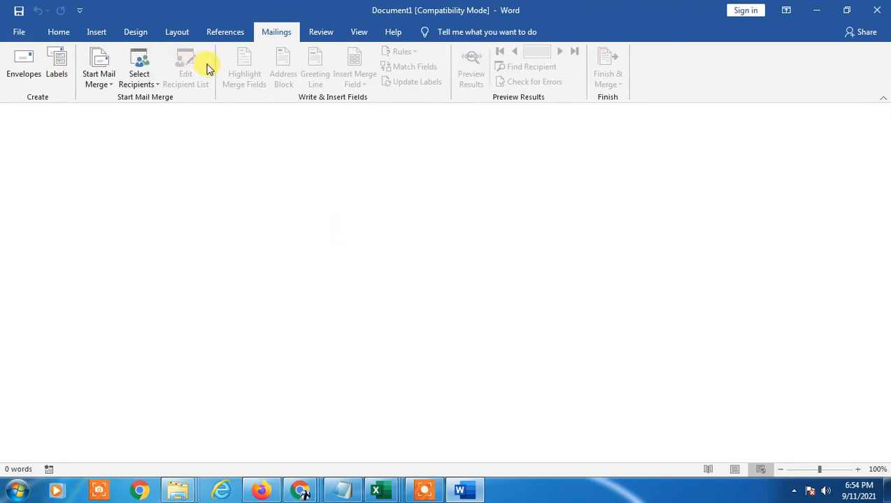
Choose an existing recipient list, opening the mail merge Excel workbook from New folder on the Desktop as the data source
left_click(145, 83)
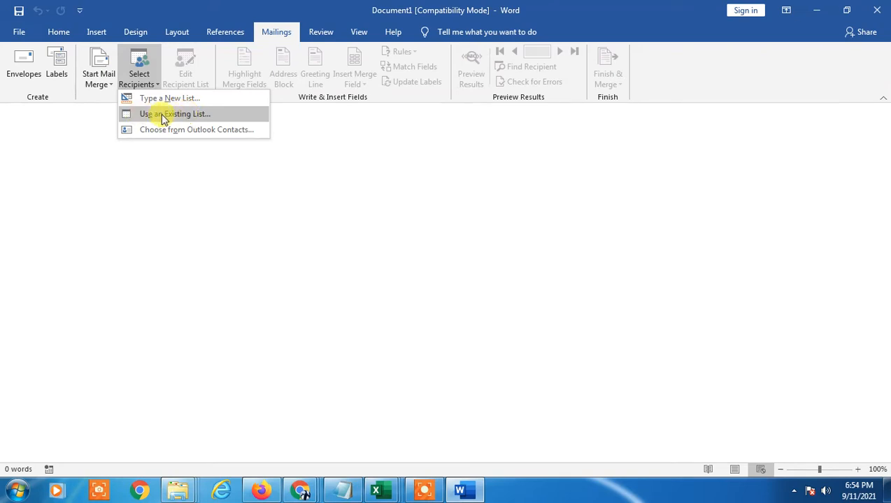
left_click(157, 114)
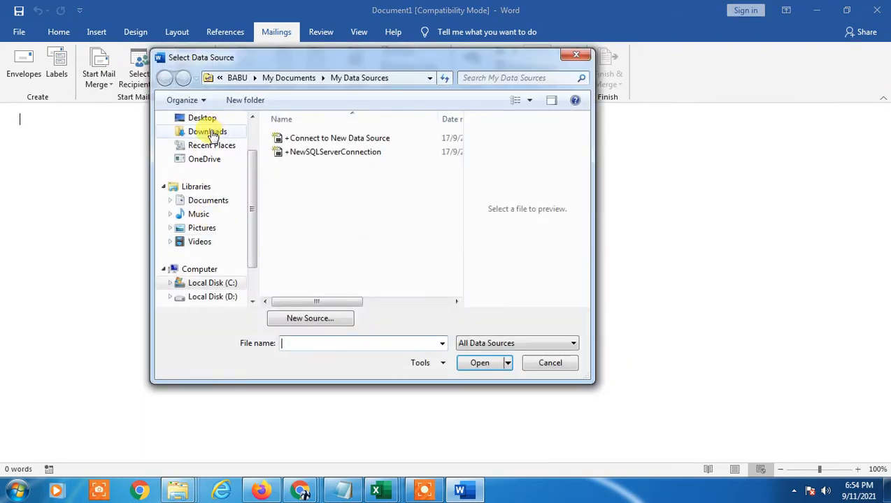
left_click(210, 132)
mouse_move(375, 490)
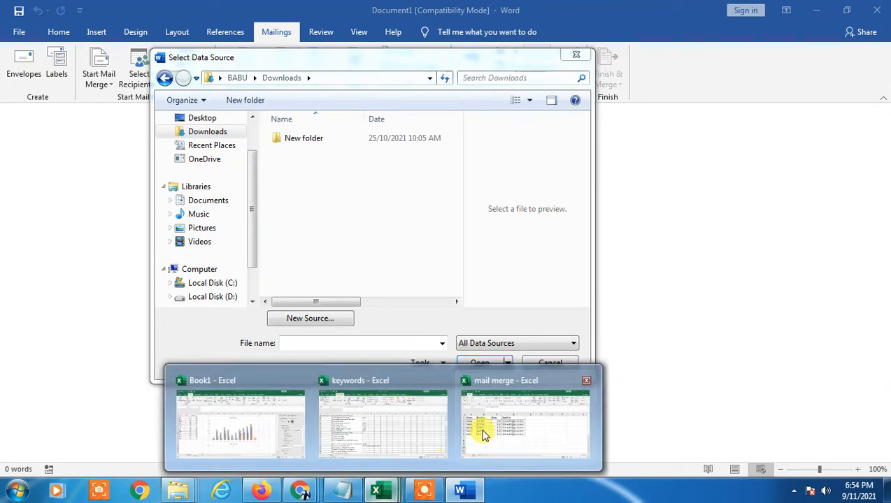
left_click(482, 434)
left_click(816, 8)
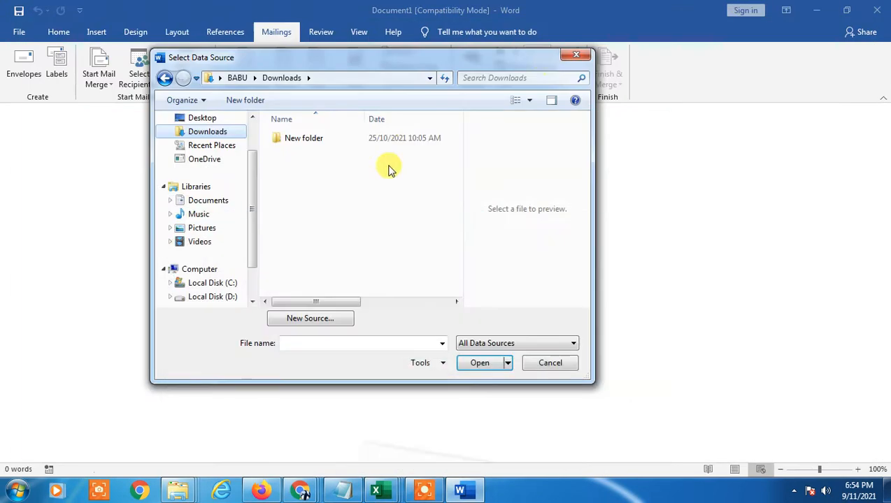
left_click(199, 119)
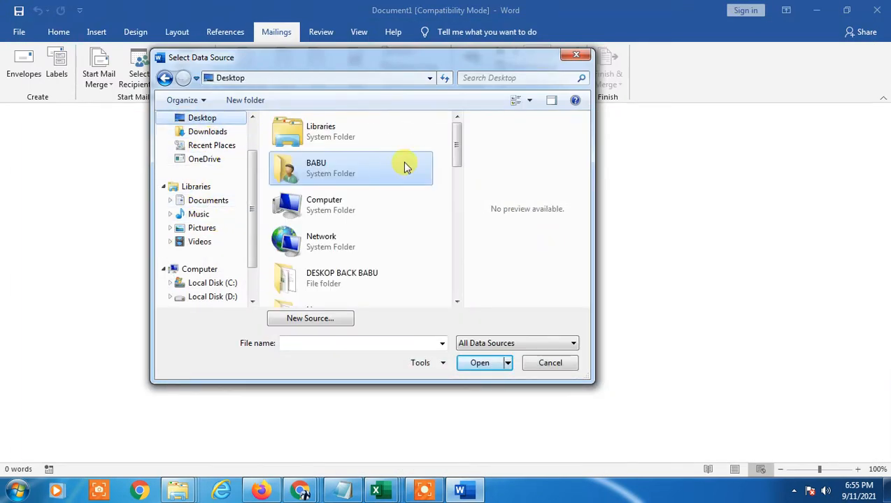
left_click_drag(455, 139, 458, 171)
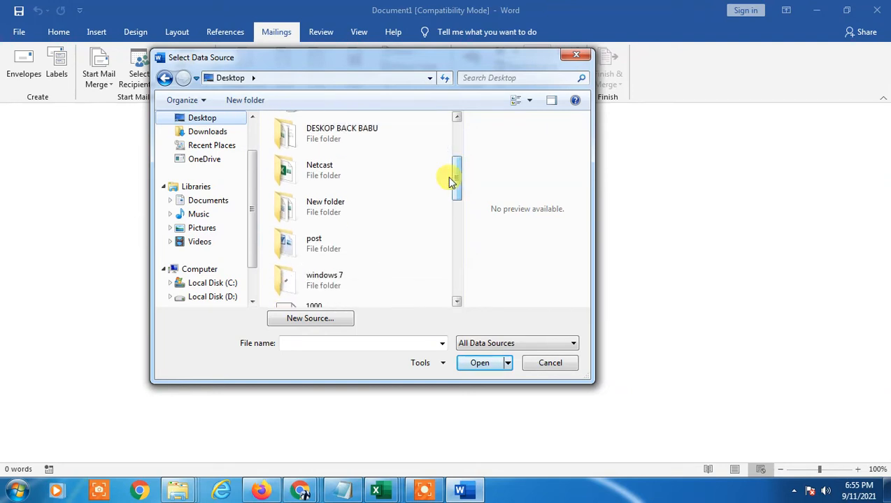
double_click(344, 211)
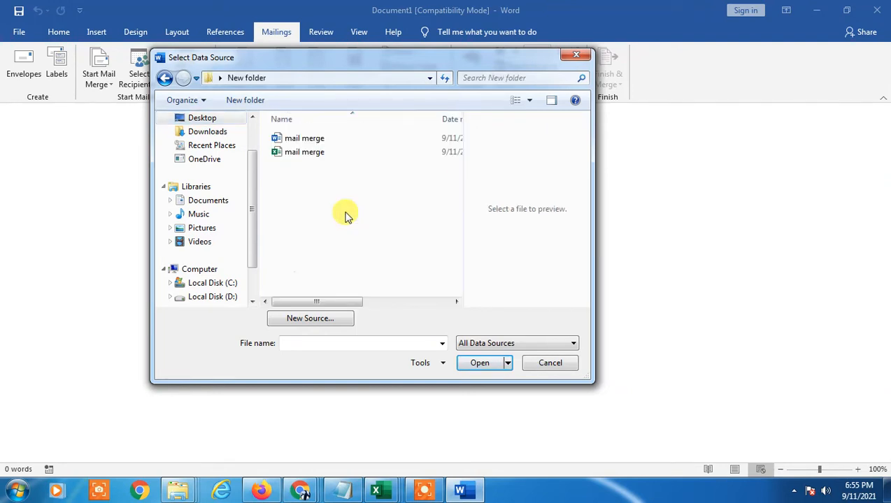
double_click(312, 155)
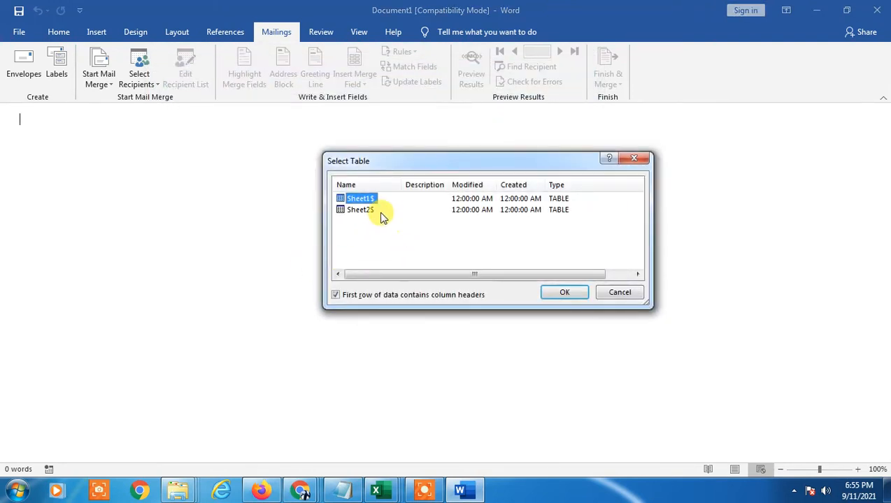
Check Sheet2 and Sheet1 of the mail merge workbook in Excel for the recipient data, and return to Word's table selection
left_click(377, 489)
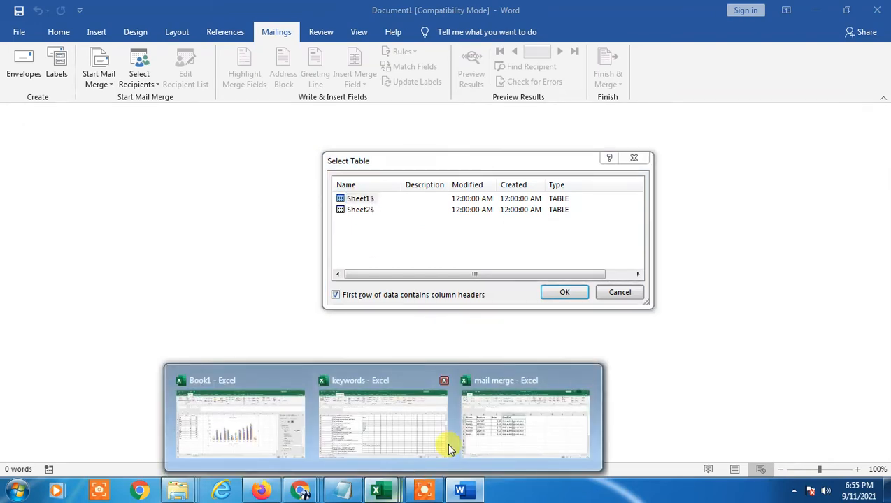
left_click(454, 442)
left_click(130, 453)
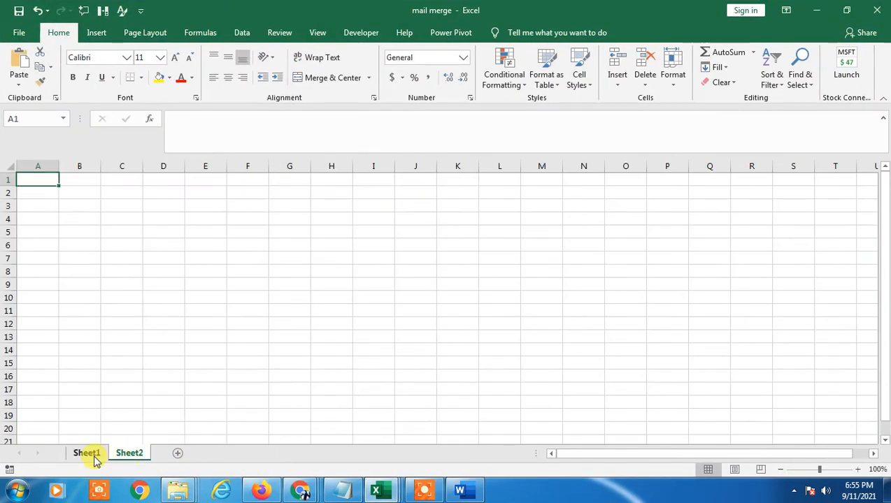
left_click(95, 458)
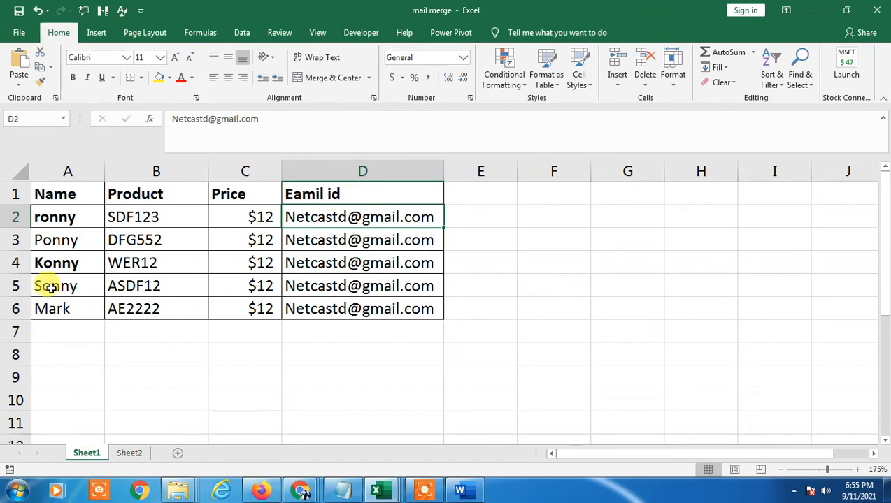
left_click_drag(62, 219, 252, 287)
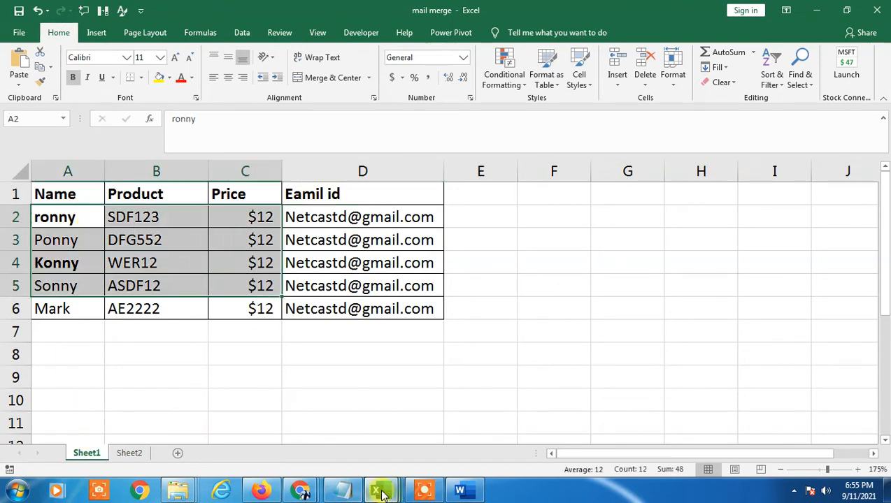
mouse_move(383, 495)
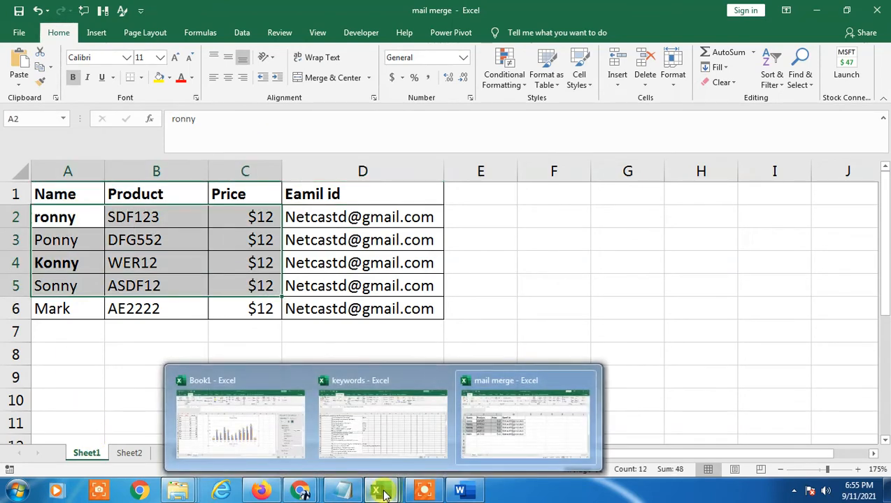
left_click(459, 491)
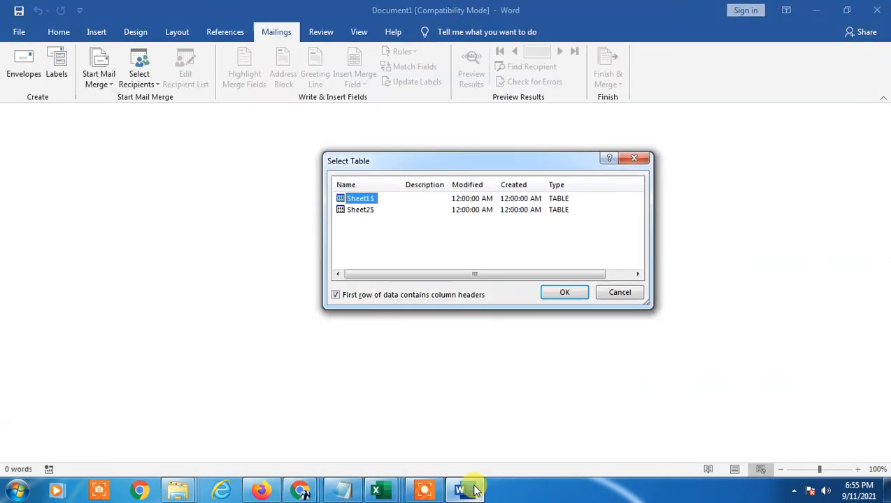
Examine the column headers Name, Product, Price and Eamil id in row 1 of the mail merge workbook in Excel
left_click(336, 295)
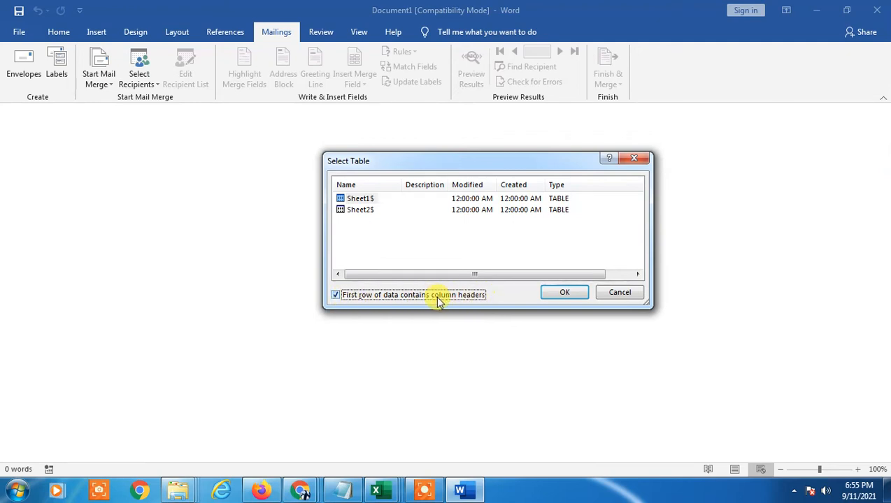
mouse_move(377, 489)
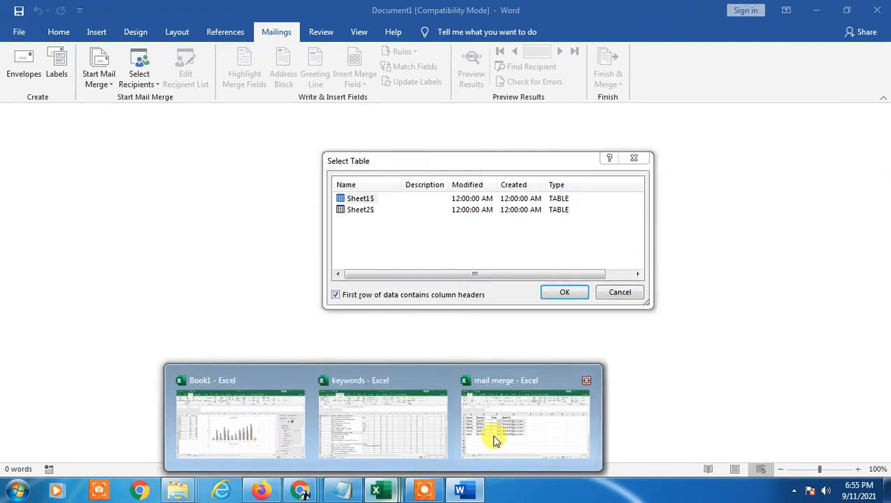
left_click(493, 438)
left_click(15, 194)
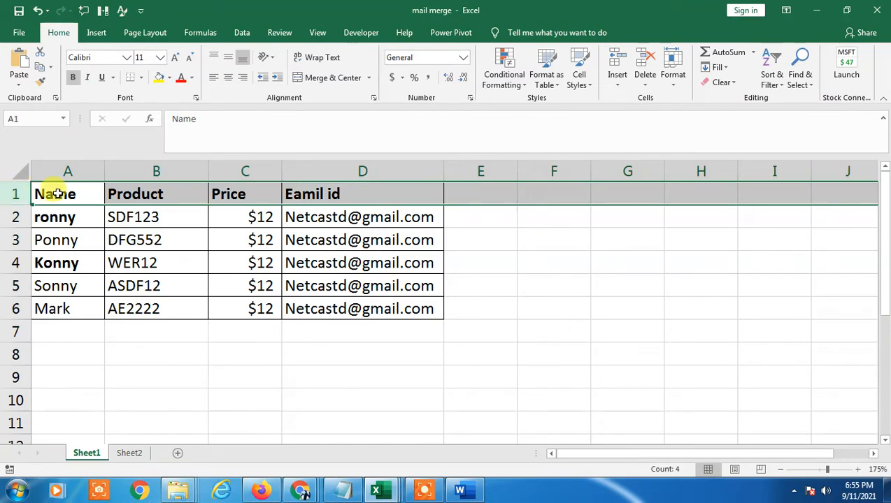
key("Right")
key("Right")
key("Right")
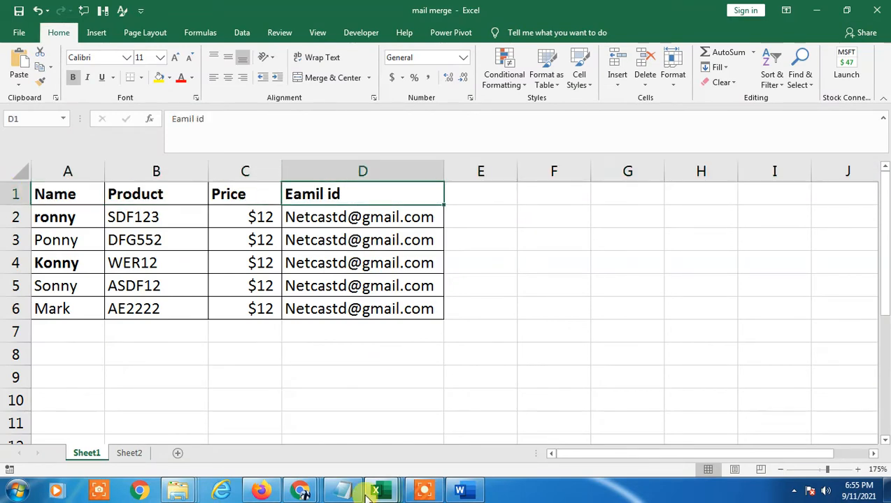
Return to Word and confirm Sheet1$ as the recipient table, with its first row containing column headers
left_click(461, 490)
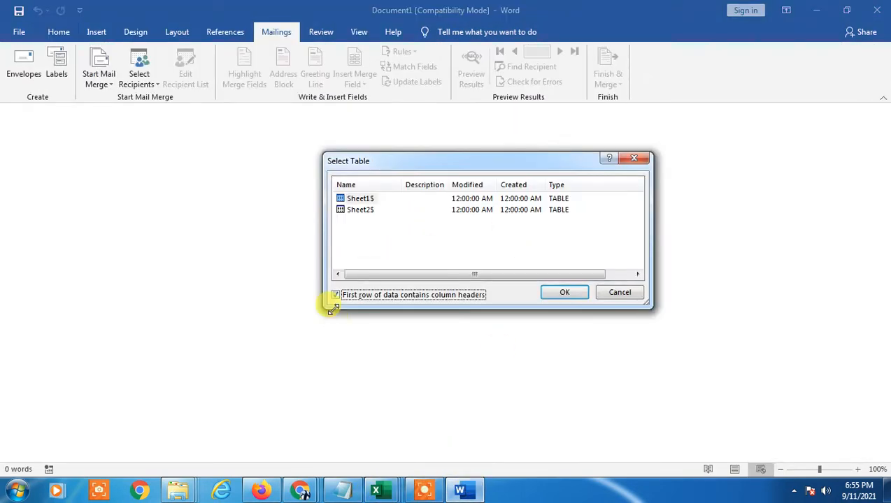
left_click(565, 293)
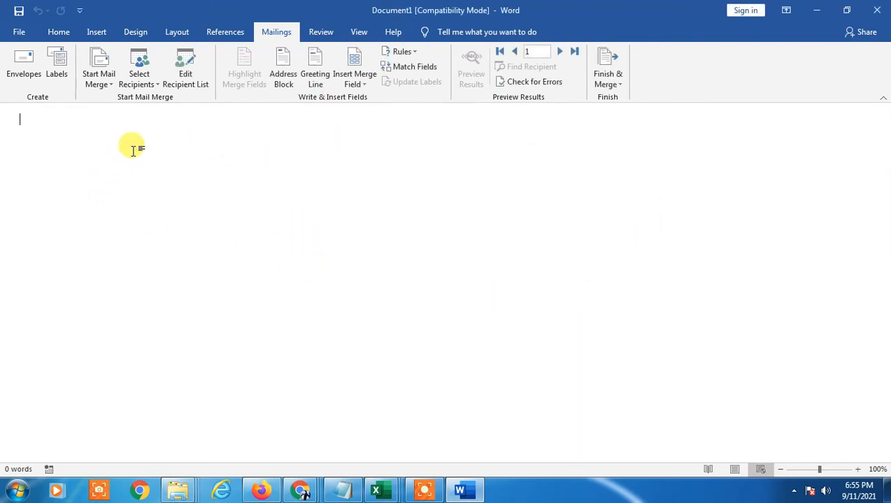
Write the message "Hello,", "Your product with price has been delivered to you kindly confirm on this email ." and "Thanks", correcting the misspelled "dilvered"
type("Hello,")
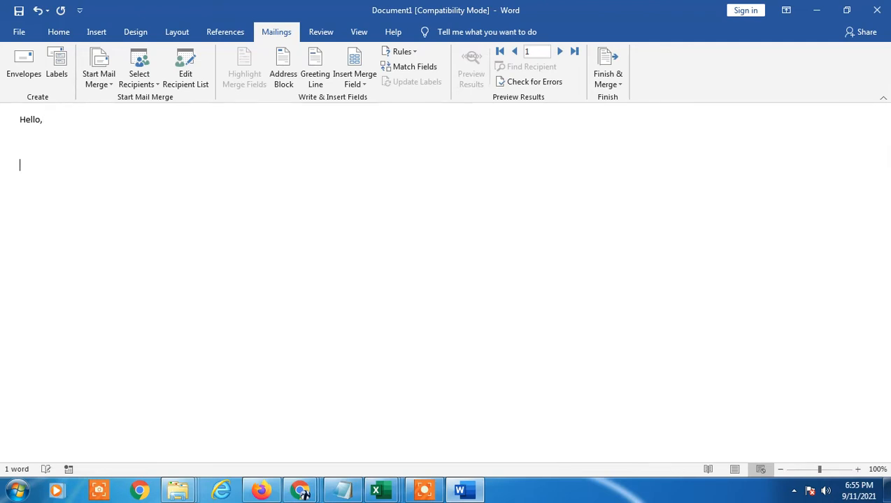
left_click(134, 151)
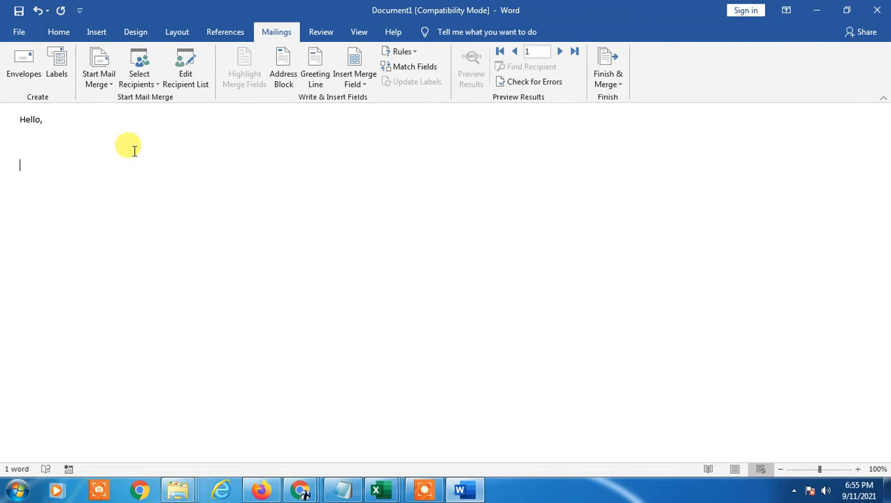
key("Return")
key("Return")
type("Y")
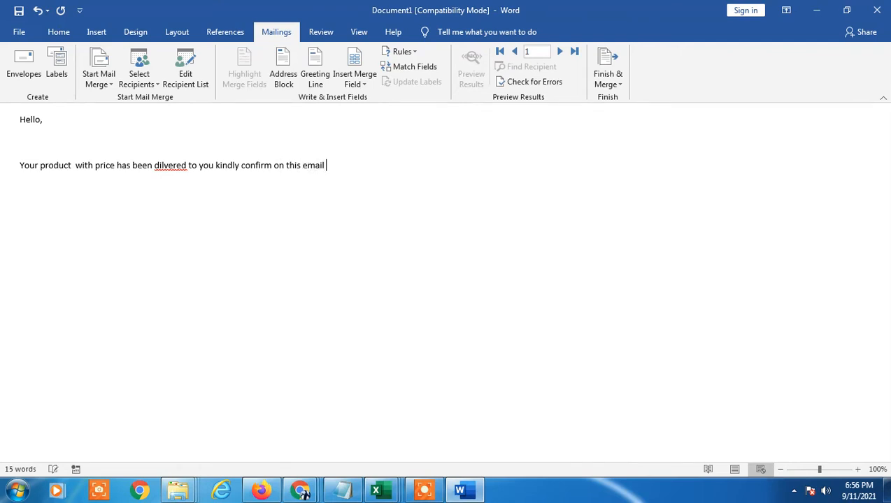
type("Thanks")
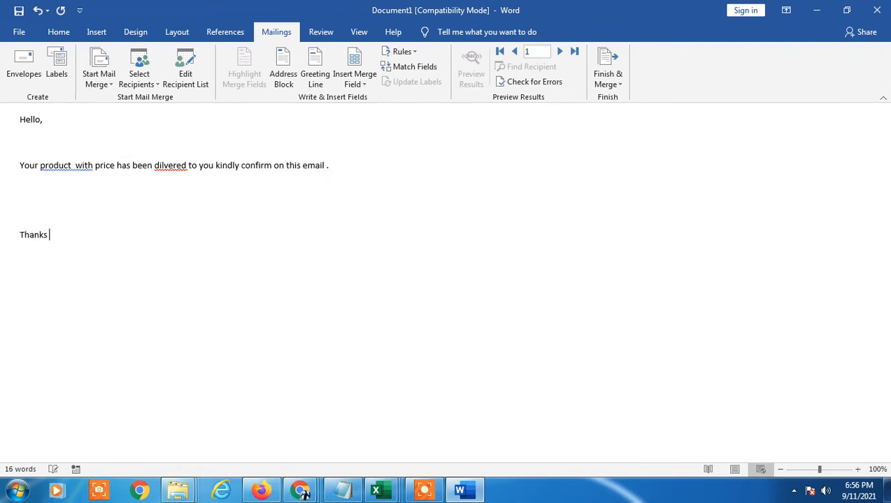
right_click(163, 167)
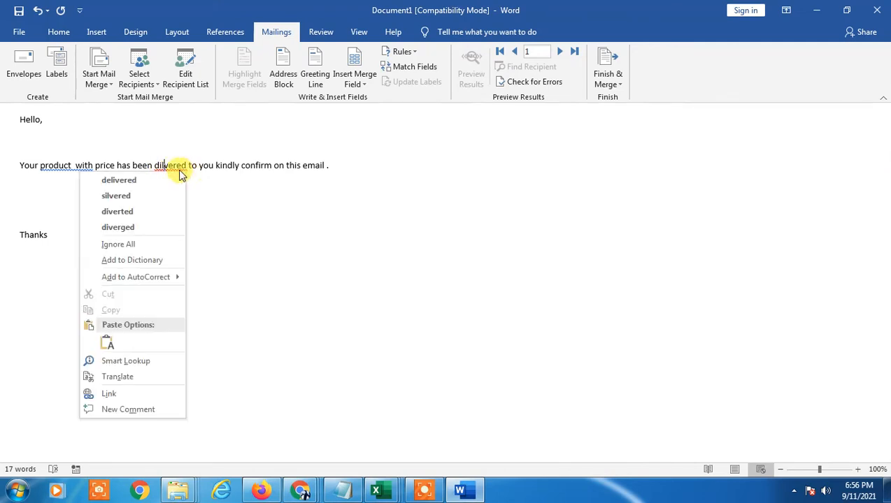
left_click(119, 180)
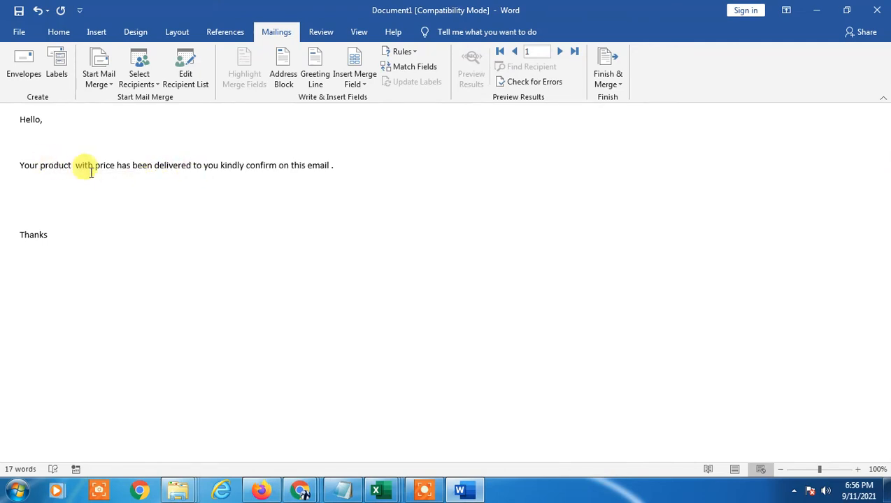
Insert the Name merge field directly after "Hello," in the greeting line
left_click(74, 117)
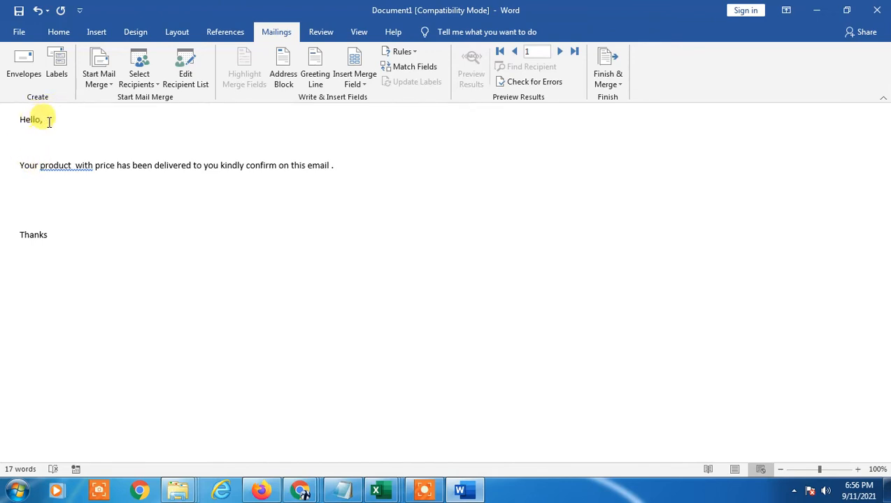
left_click(363, 84)
left_click(50, 120)
left_click(358, 84)
left_click(367, 96)
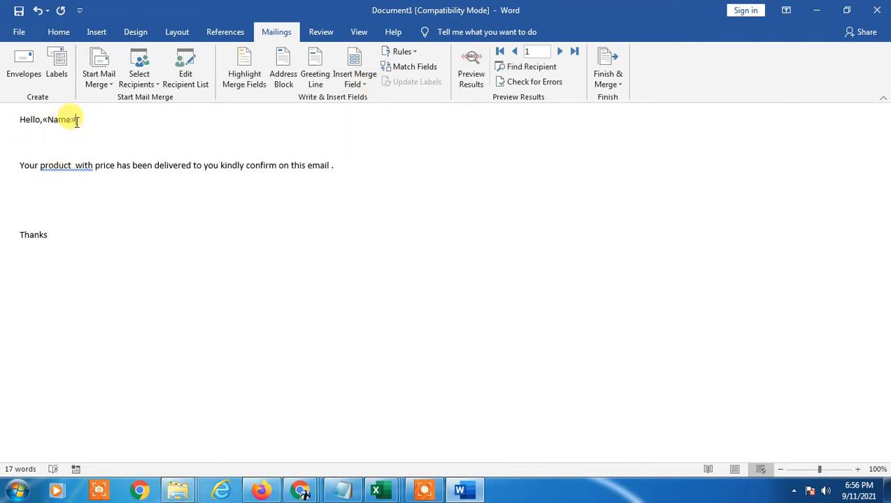
Insert the Product merge field after "product" and the Price merge field after "price" in the message sentence
left_click(74, 178)
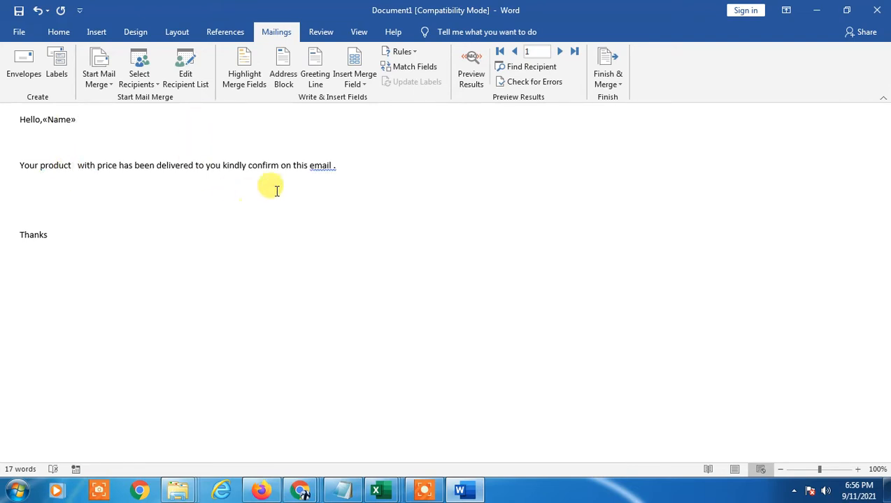
left_click(355, 83)
left_click(387, 115)
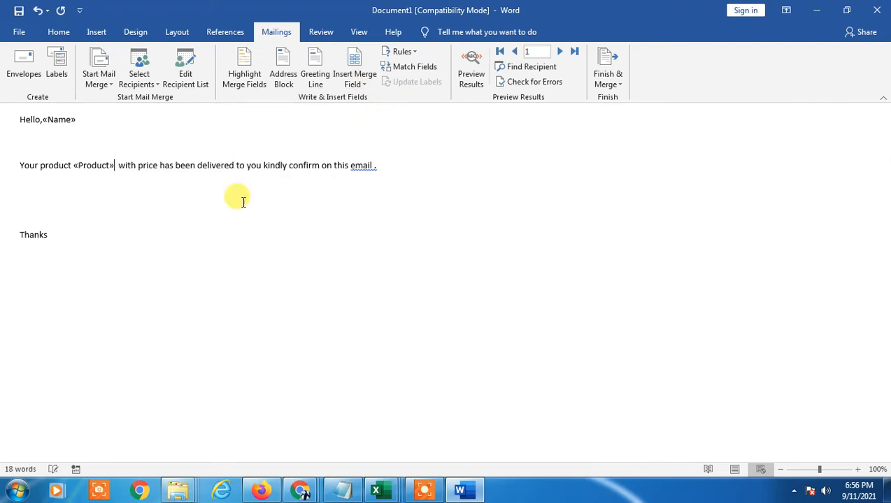
left_click(158, 165)
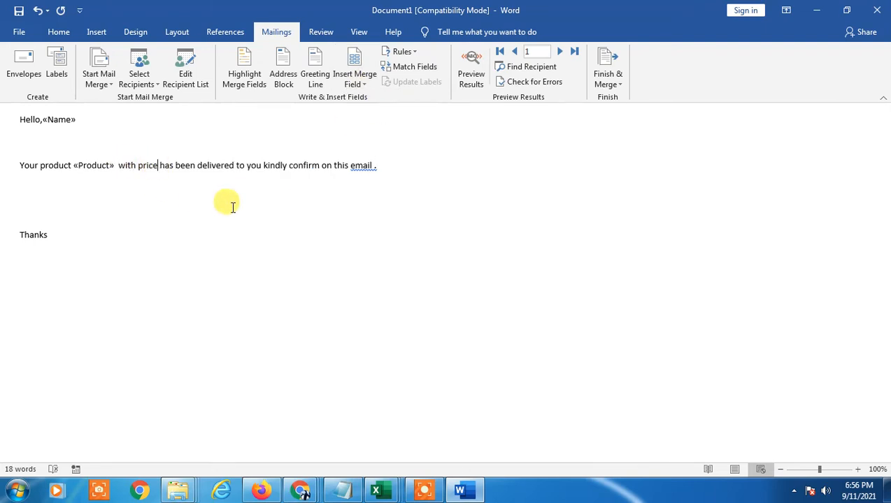
left_click(357, 82)
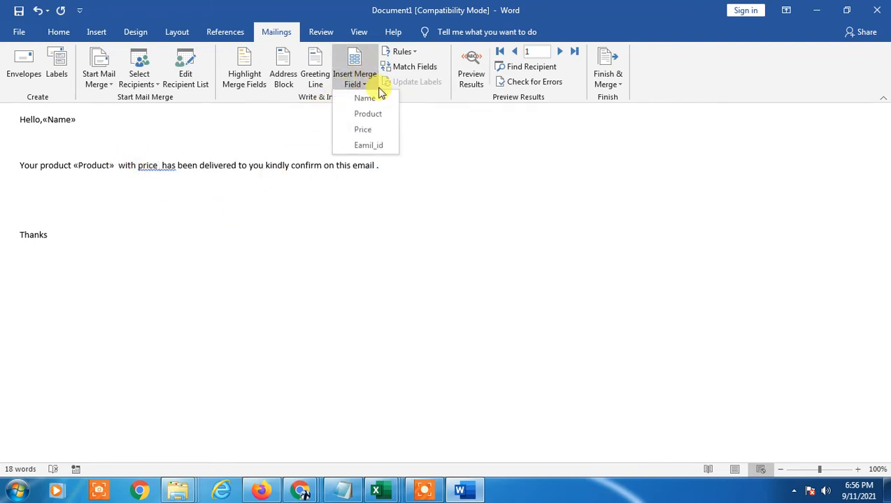
left_click(384, 131)
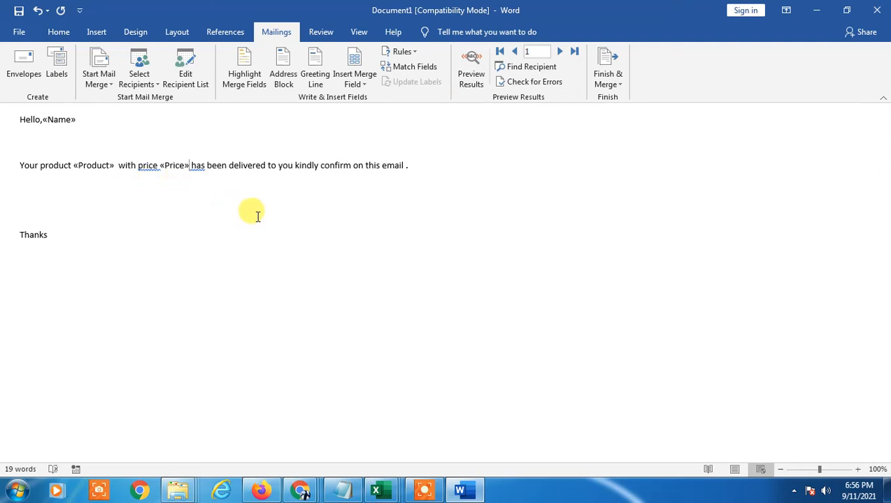
Preview the merge results and go back and forth through recipient records 1 to 5, checking the name, product and price
left_click(470, 69)
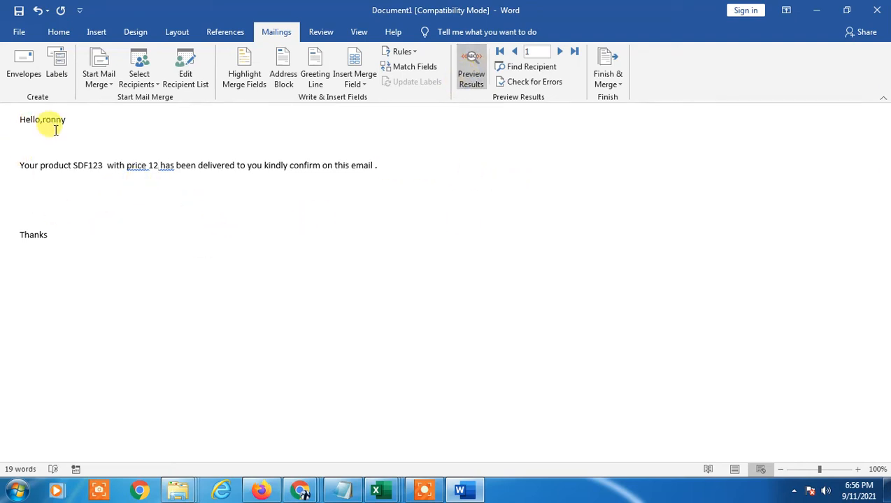
left_click(564, 55)
left_click(564, 54)
left_click(565, 55)
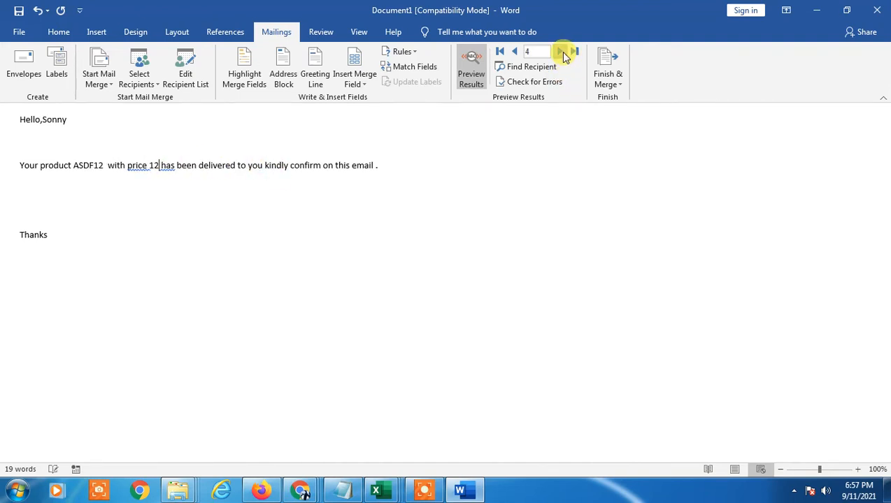
left_click(564, 55)
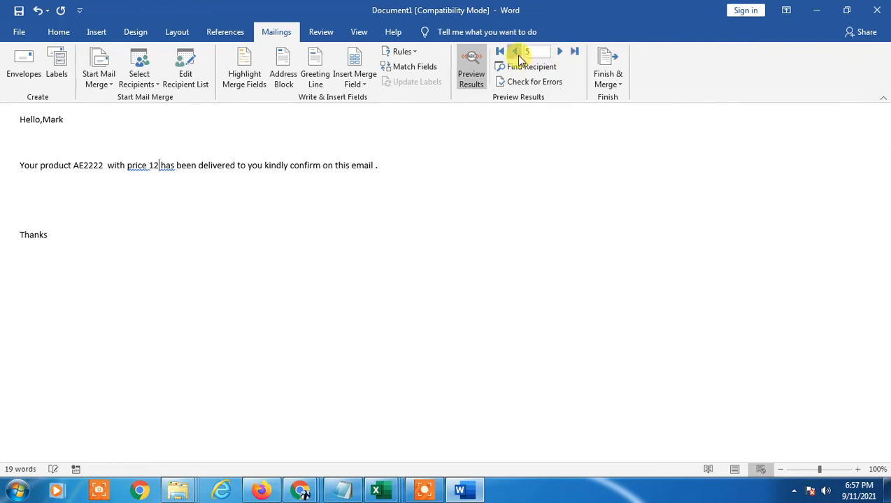
left_click(515, 54)
left_click(515, 54)
left_click(515, 54)
left_click(515, 54)
left_click(561, 54)
left_click(563, 54)
left_click(563, 54)
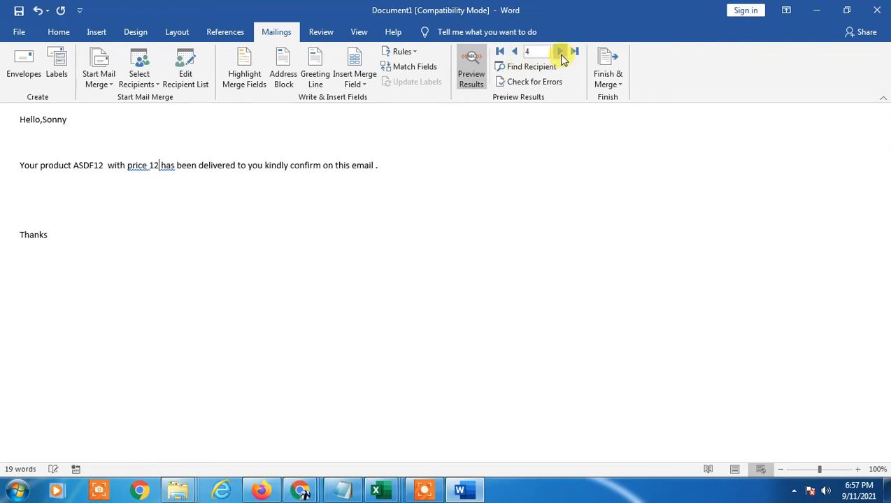
left_click(562, 55)
left_click(515, 54)
left_click(516, 53)
left_click(515, 54)
left_click(515, 54)
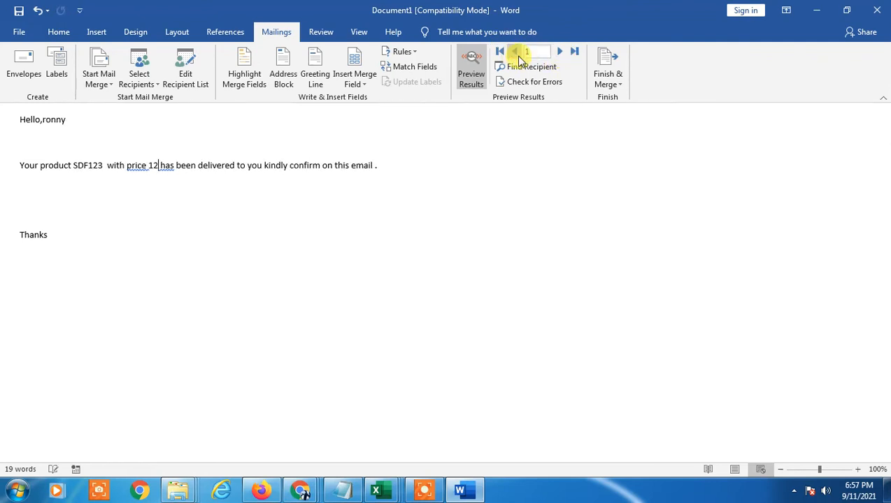
left_click(561, 53)
left_click(561, 53)
left_click(561, 54)
left_click(561, 53)
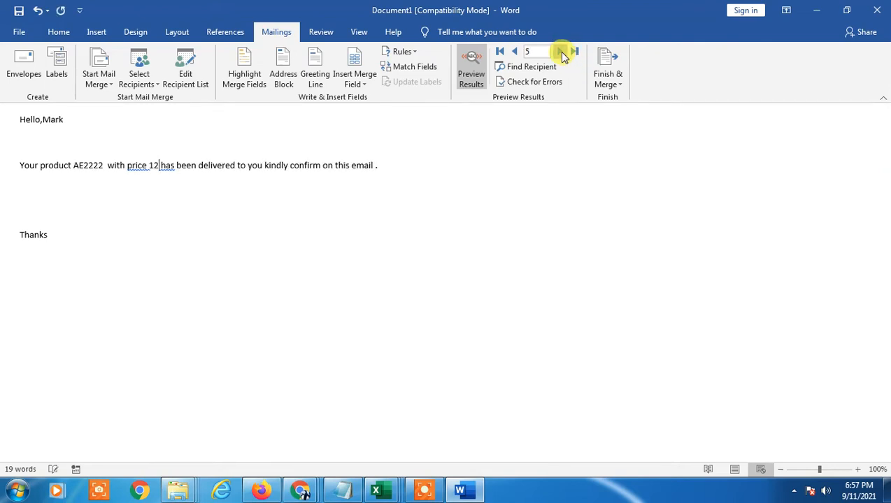
Delete the extra blank line above the closing "Thanks"
left_click(282, 253)
key("BackSpace")
left_click(619, 85)
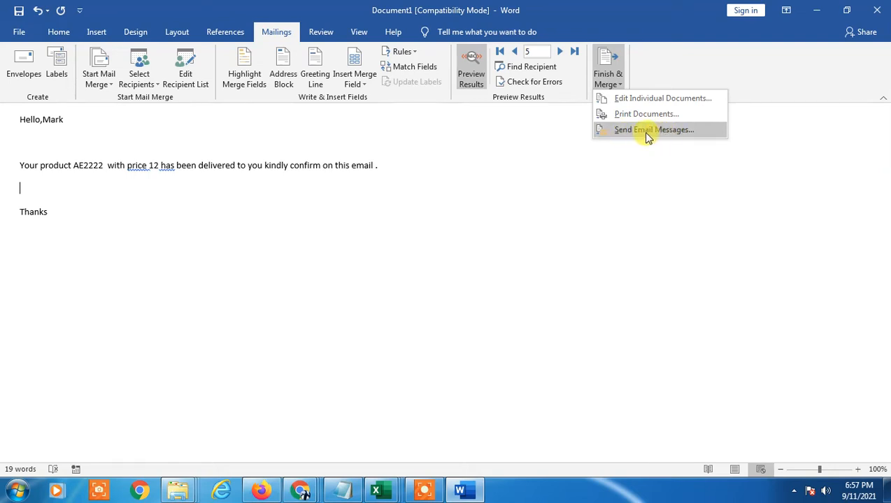
left_click(642, 131)
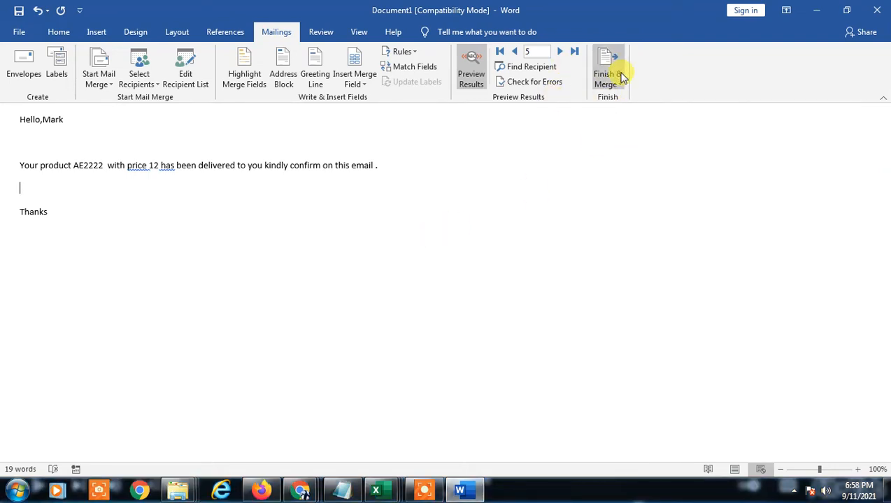
left_click(123, 194)
left_click_drag(21, 119, 547, 192)
left_click(576, 179)
left_click(618, 85)
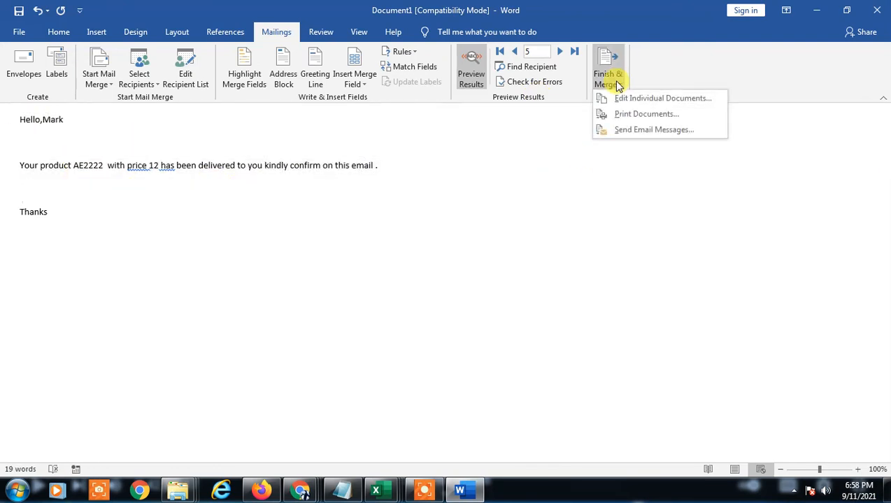
left_click(412, 197)
Finish the merge with Send Email Messages and bring up the field choices for the To address
left_click(600, 81)
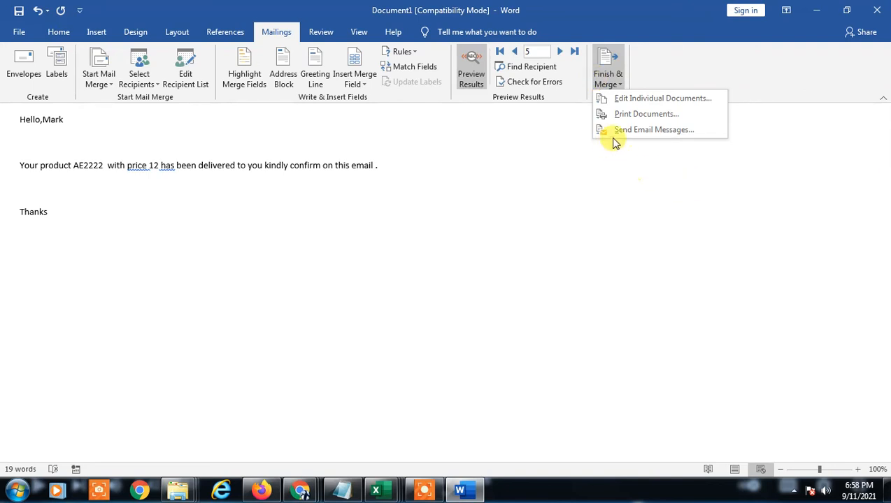
left_click(637, 130)
left_click_drag(374, 163, 397, 154)
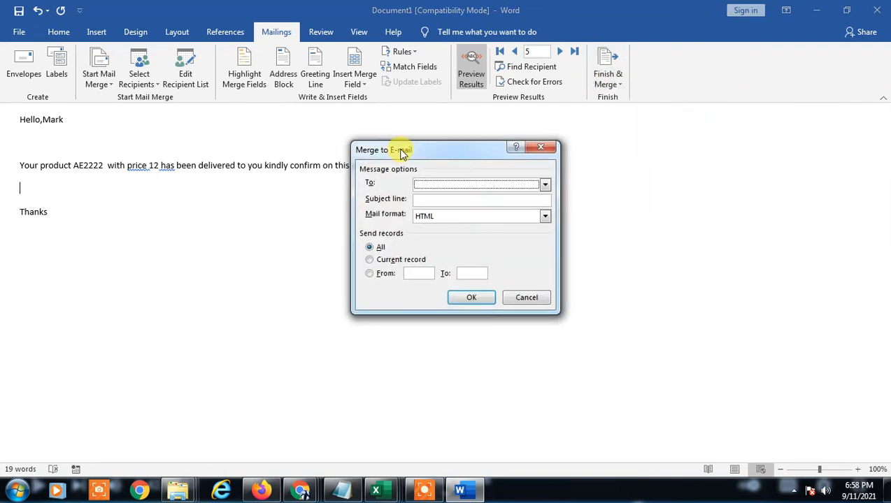
left_click(561, 180)
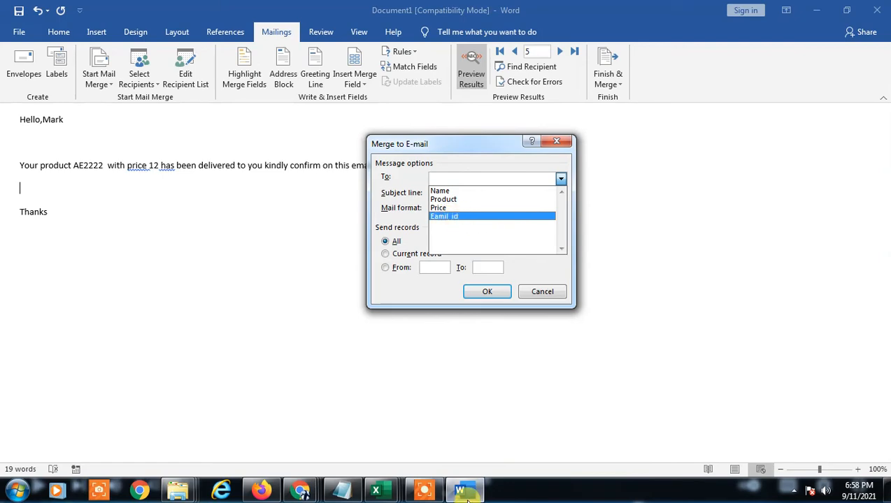
Switch to the mail merge workbook in Excel and examine the recipient addresses in the Eamil id column, D2:D6
left_click(375, 490)
left_click(496, 441)
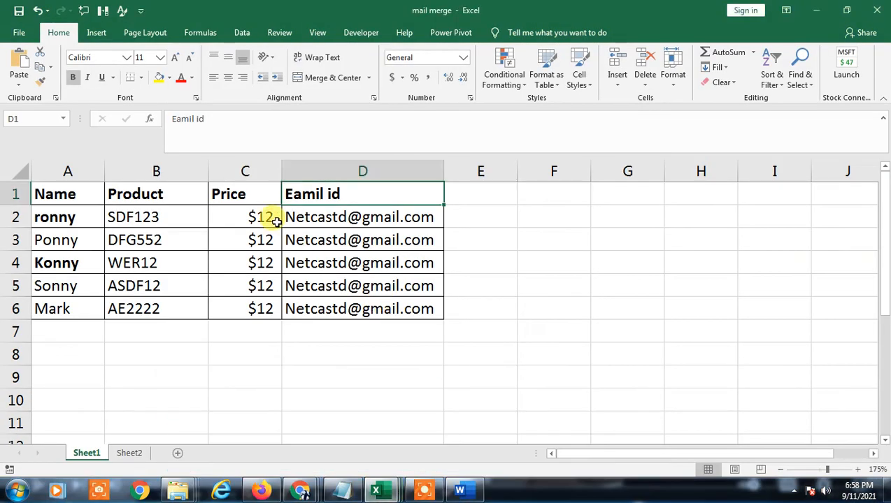
left_click(815, 10)
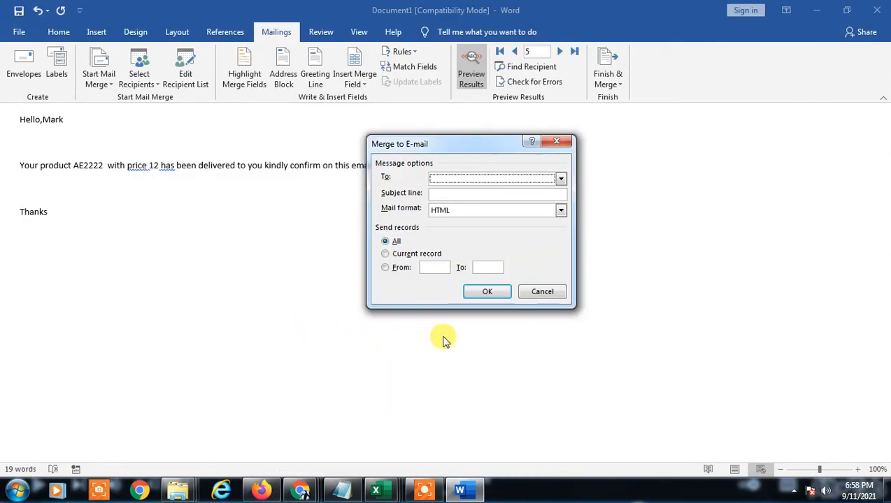
key("alt+Tab")
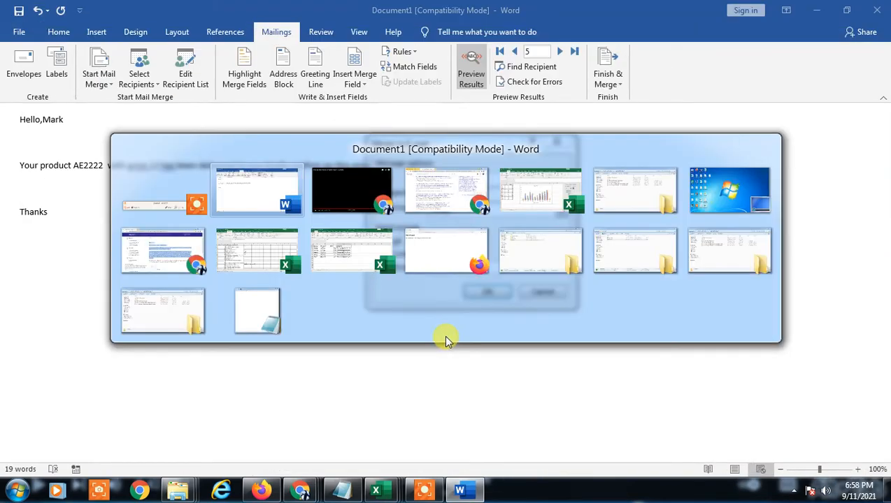
left_click(351, 255)
left_click_drag(339, 220, 301, 308)
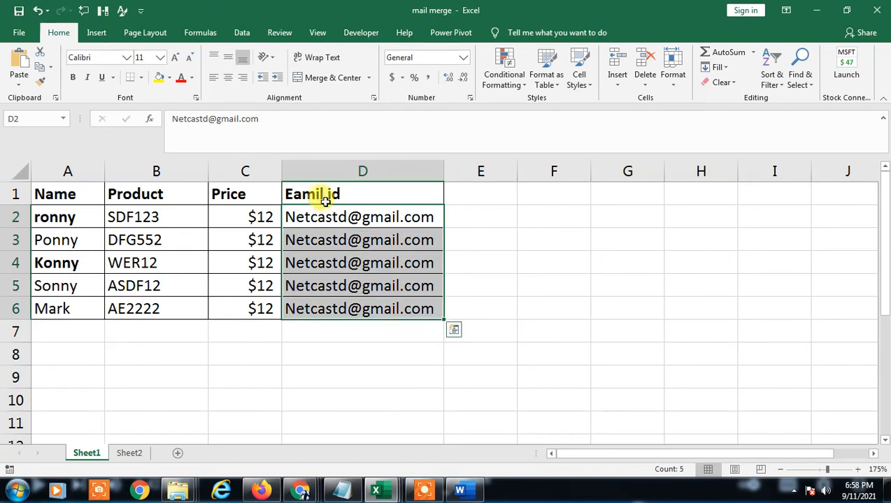
Switch back to Word and set the merge's To field to Eamil_id and its subject line to "your product"
left_click(325, 198)
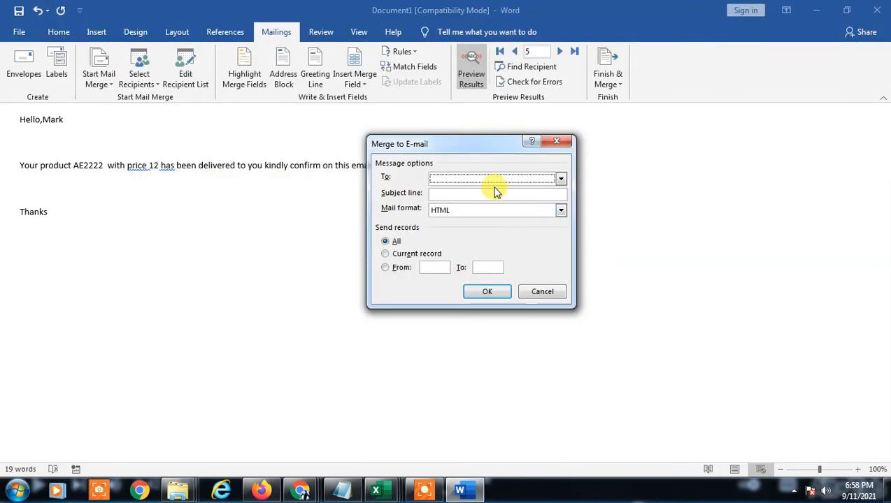
left_click(493, 178)
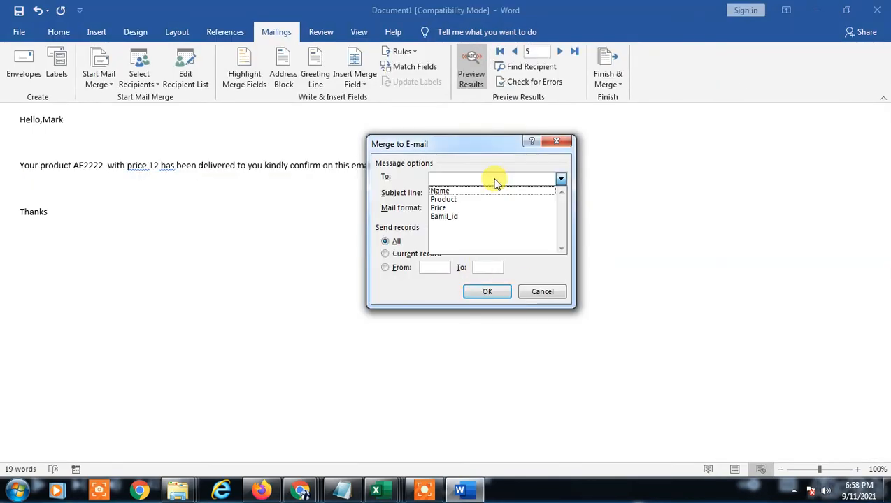
left_click(449, 218)
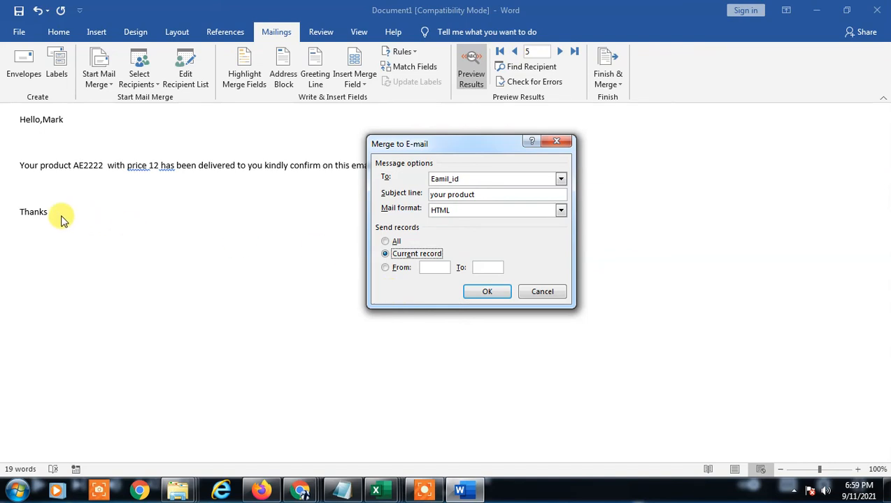
Set the e-mail merge to send all records and run it
left_click(385, 242)
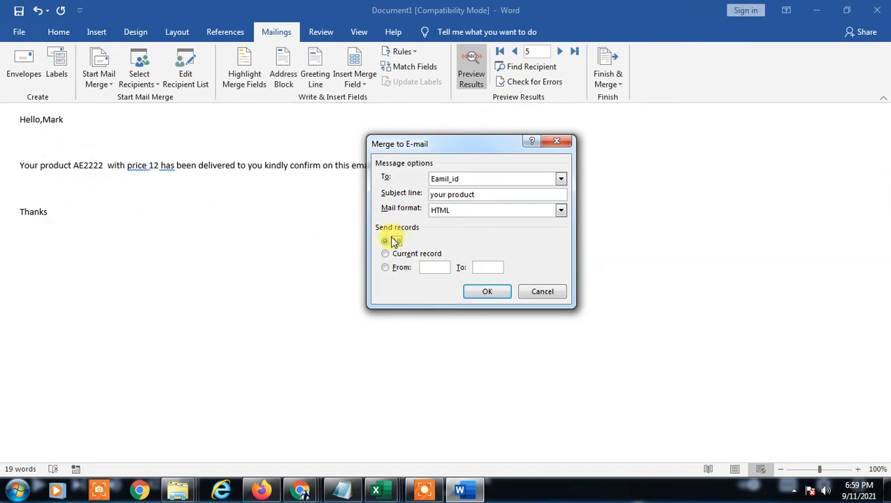
left_click(385, 268)
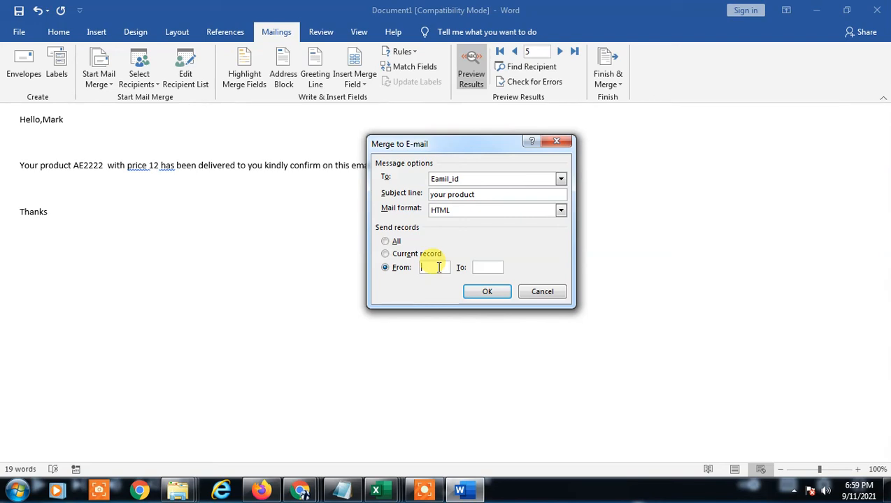
left_click(394, 275)
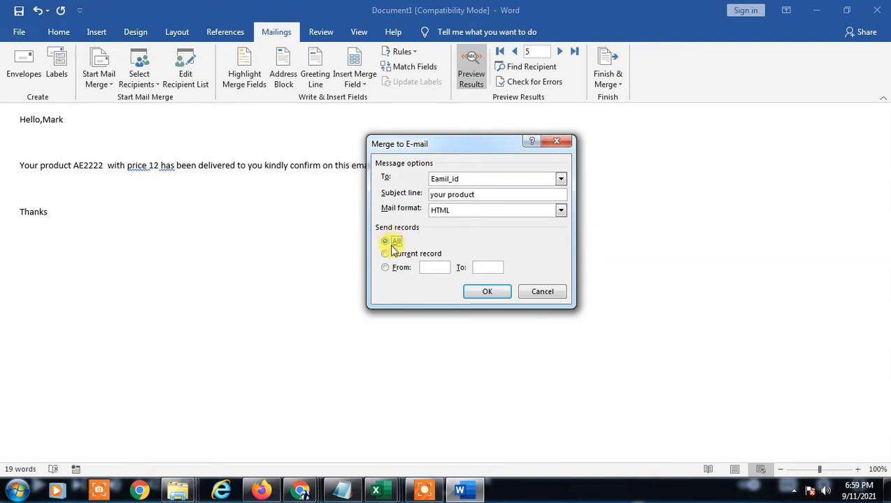
left_click(496, 293)
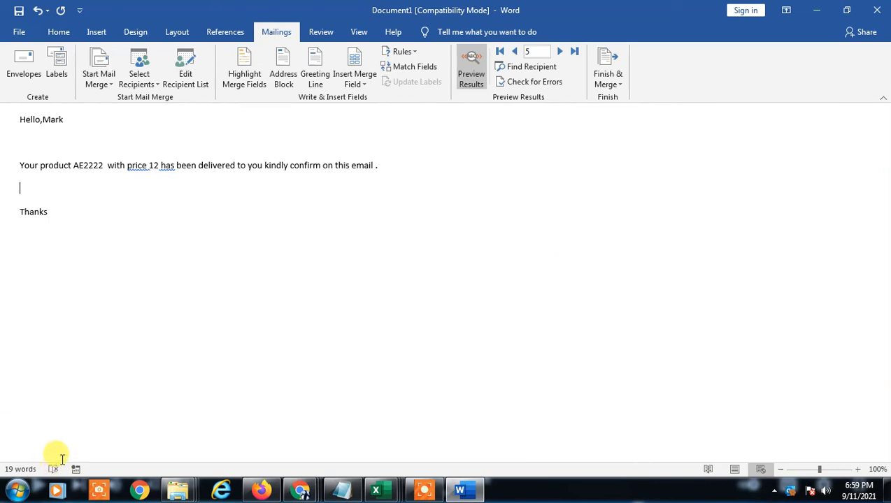
Open Outlook, decline making it the default program and dismiss the mail server's password request
left_click(17, 490)
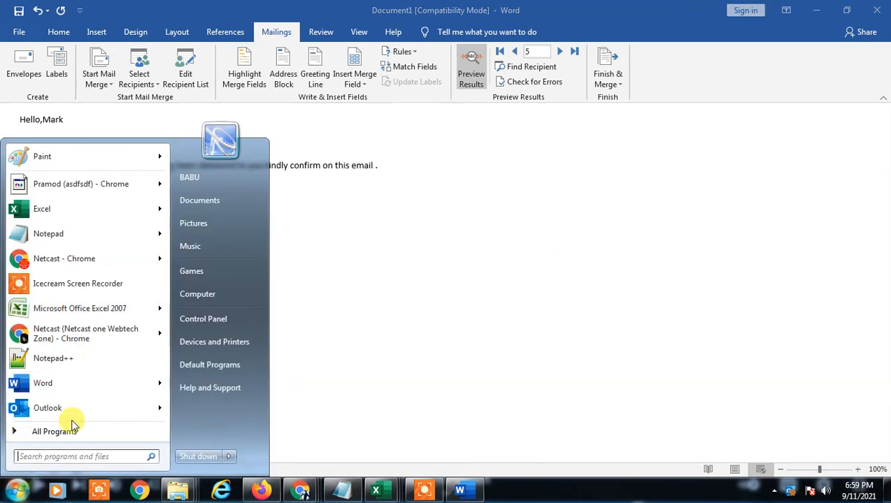
mouse_move(99, 418)
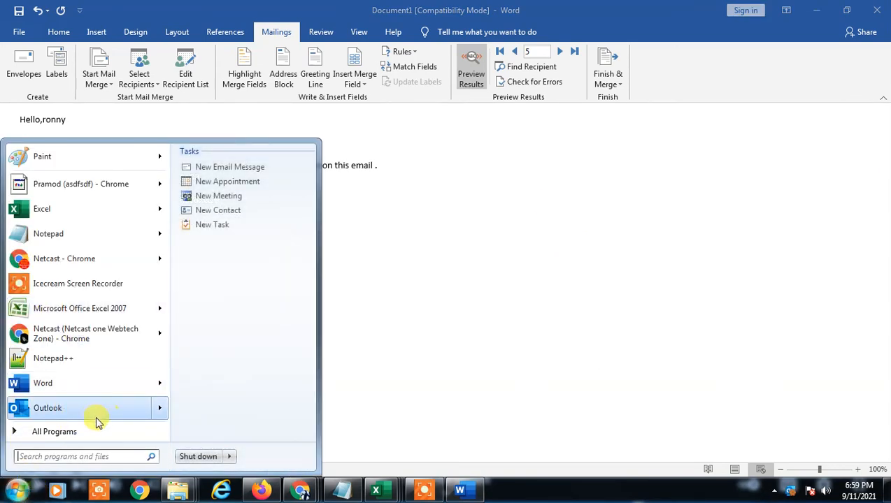
left_click(75, 407)
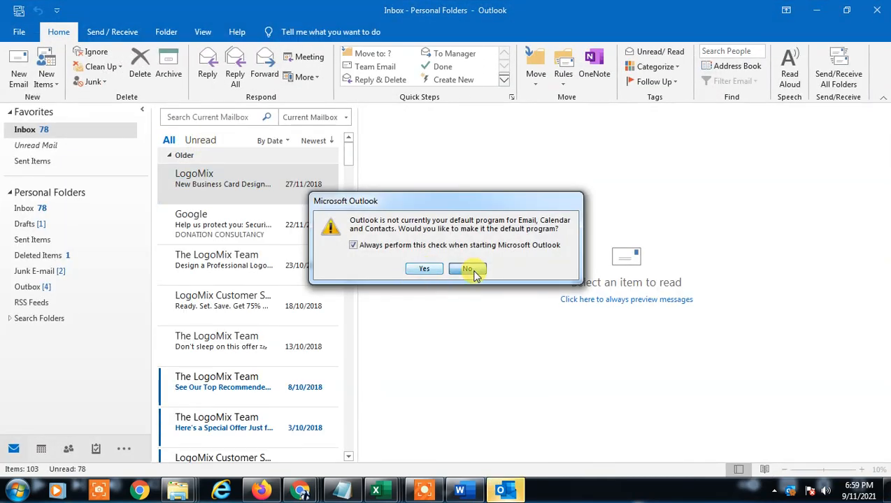
left_click(468, 270)
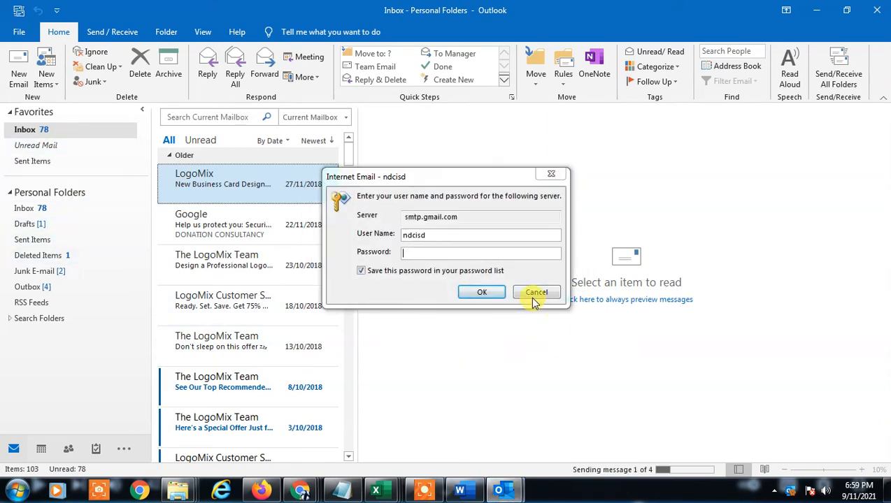
left_click(536, 293)
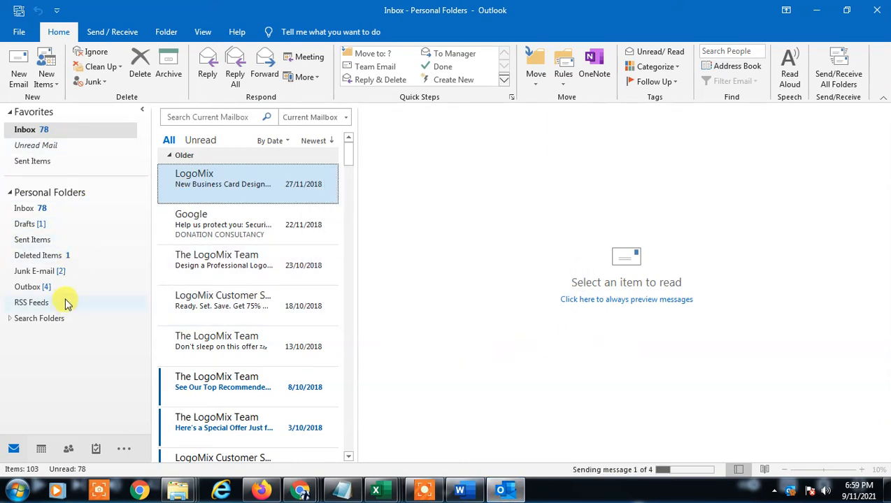
Examine the merged messages waiting in Outlook's Outbox and dismiss the repeated password requests
left_click(46, 288)
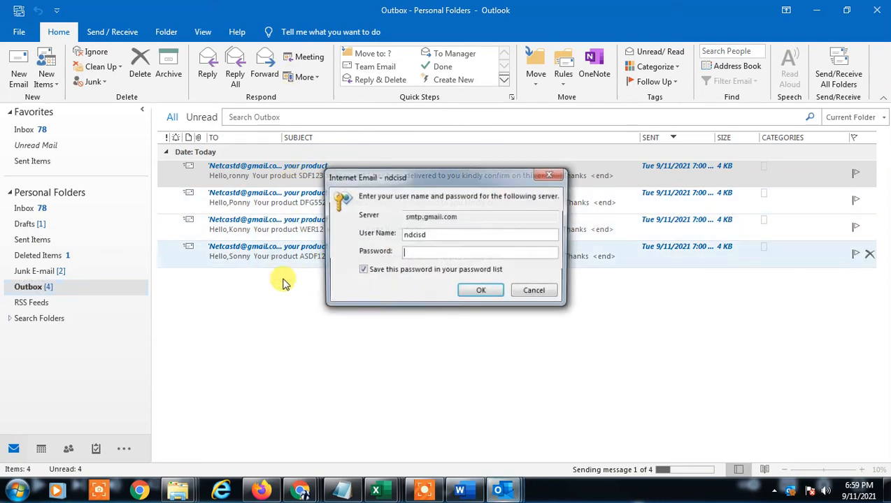
left_click(537, 293)
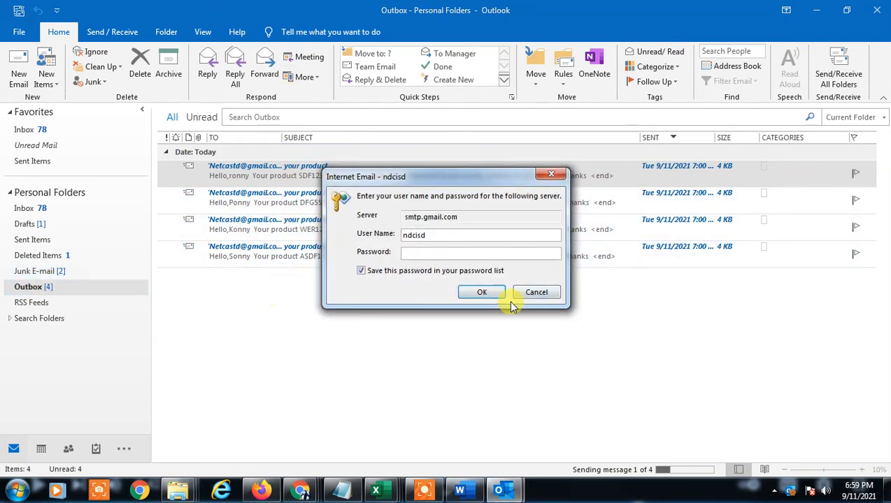
left_click(537, 292)
Look through the Sent Items, Deleted Items and Drafts folders and return to the Windows desktop
left_click(39, 242)
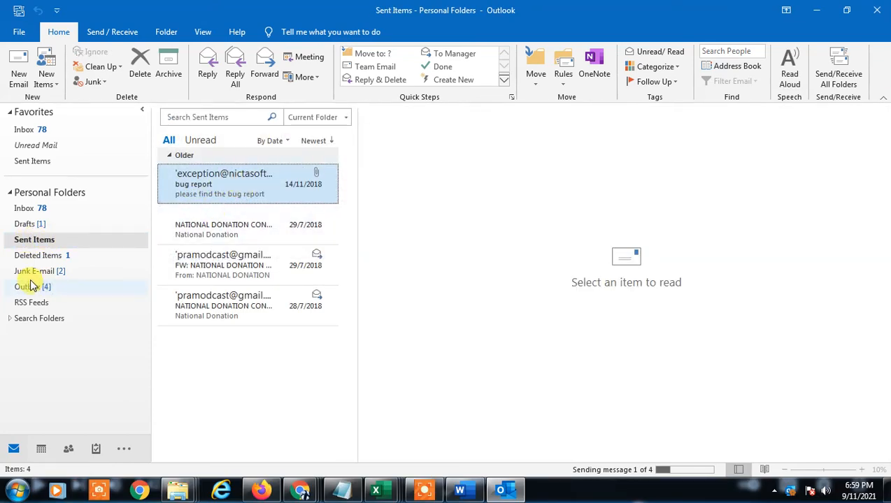
left_click(53, 256)
left_click(32, 225)
key("super+d")
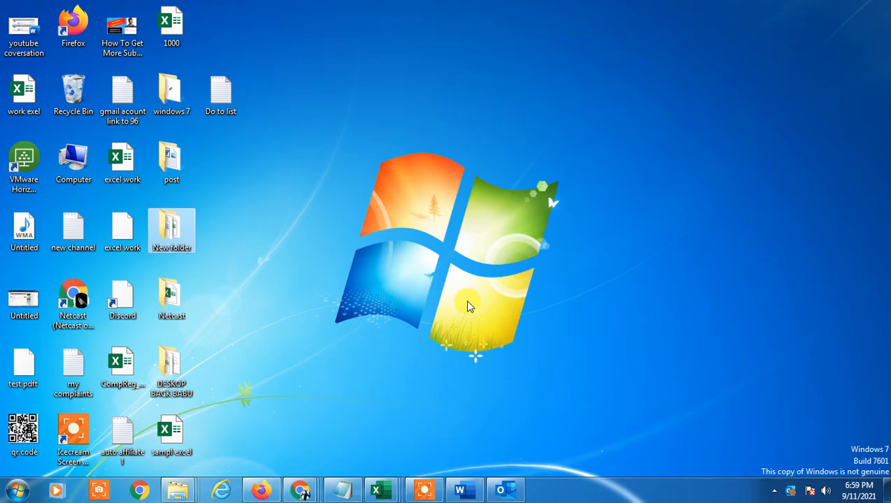